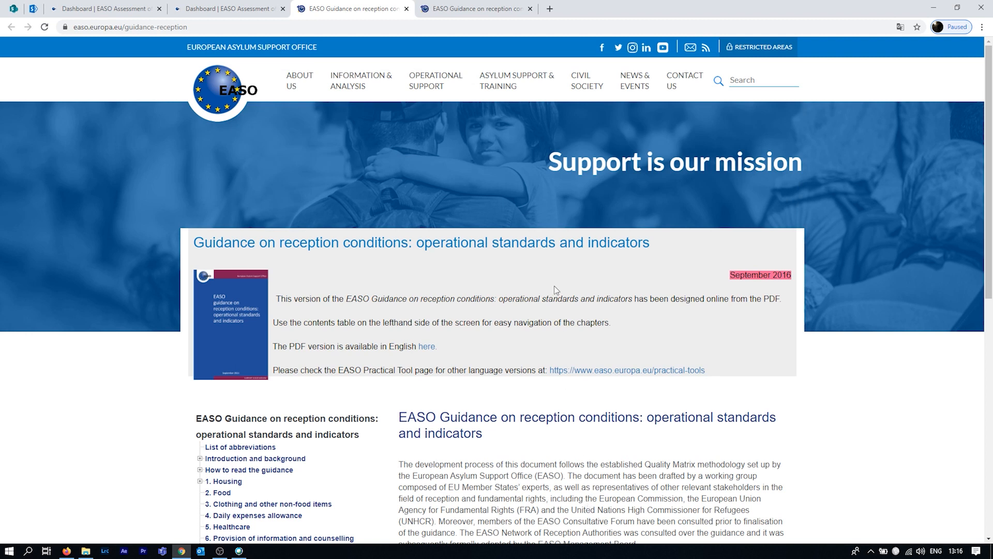
Expand the navigation on the assessment dashboard and open the tool's documentation page.
{"action": "left_click", "coordinate": [477, 13]}
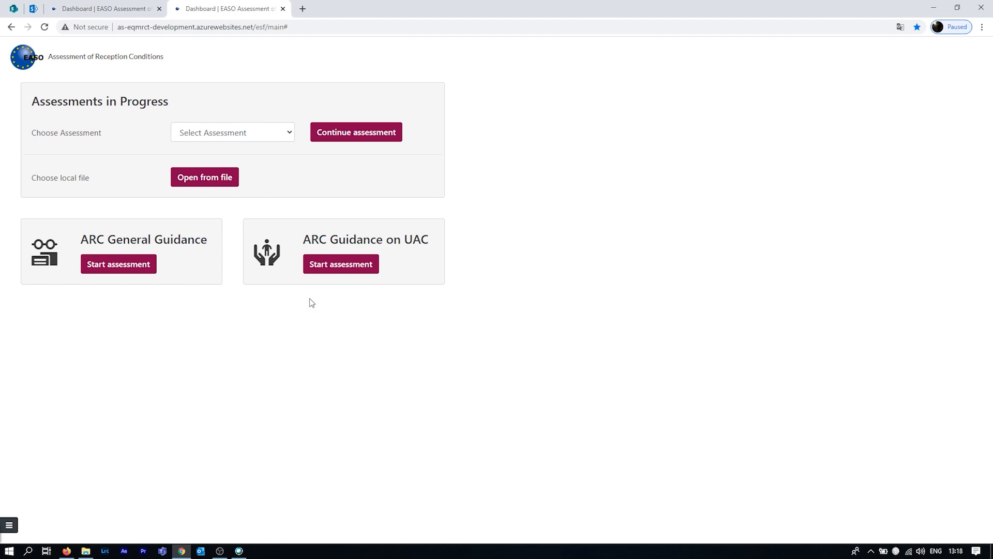
{"action": "left_click", "coordinate": [9, 525]}
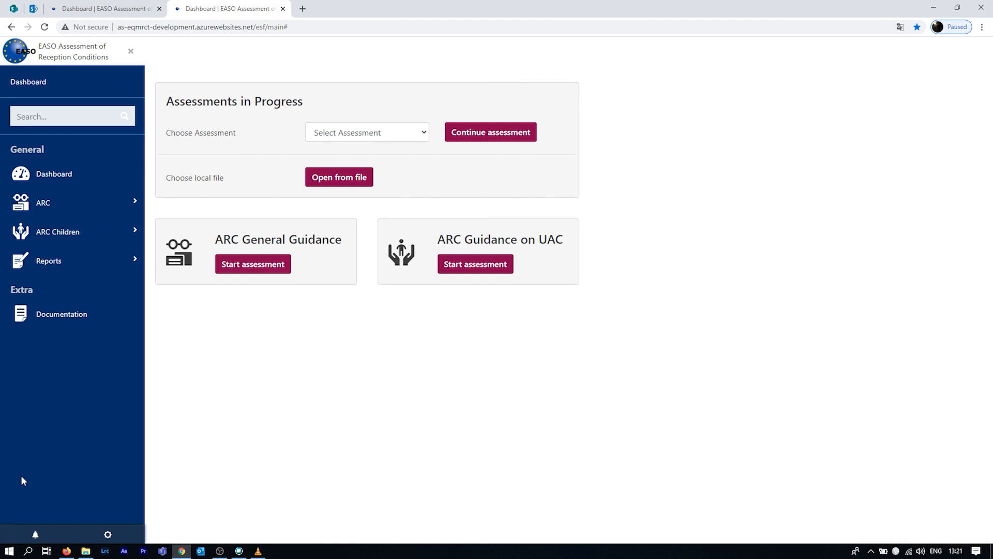
{"action": "left_click", "coordinate": [45, 324]}
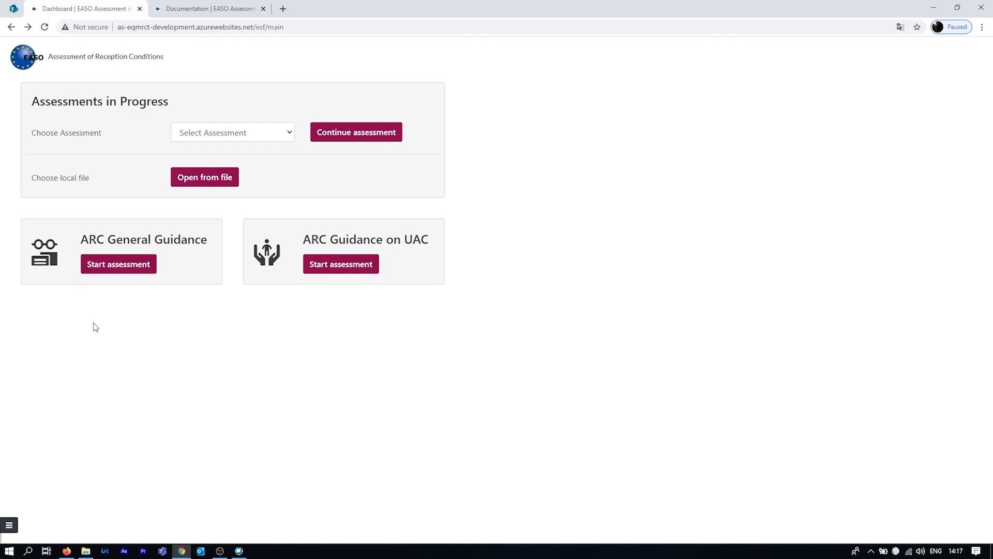
Start an ARC General Guidance assessment and examine the fields of its General details form.
{"action": "left_click", "coordinate": [117, 264]}
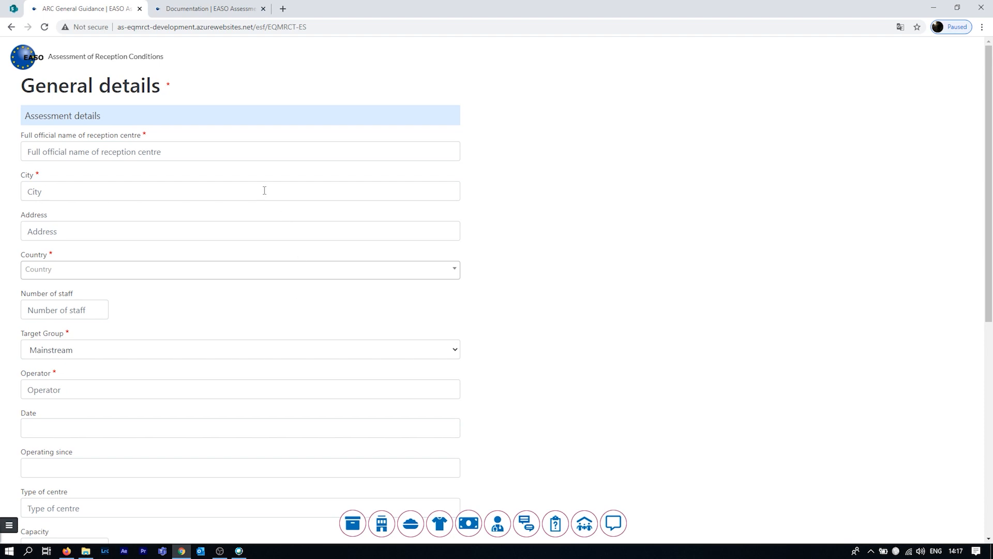
{"action": "scroll", "coordinate": [198, 175], "scroll_direction": "down", "scroll_amount": 1}
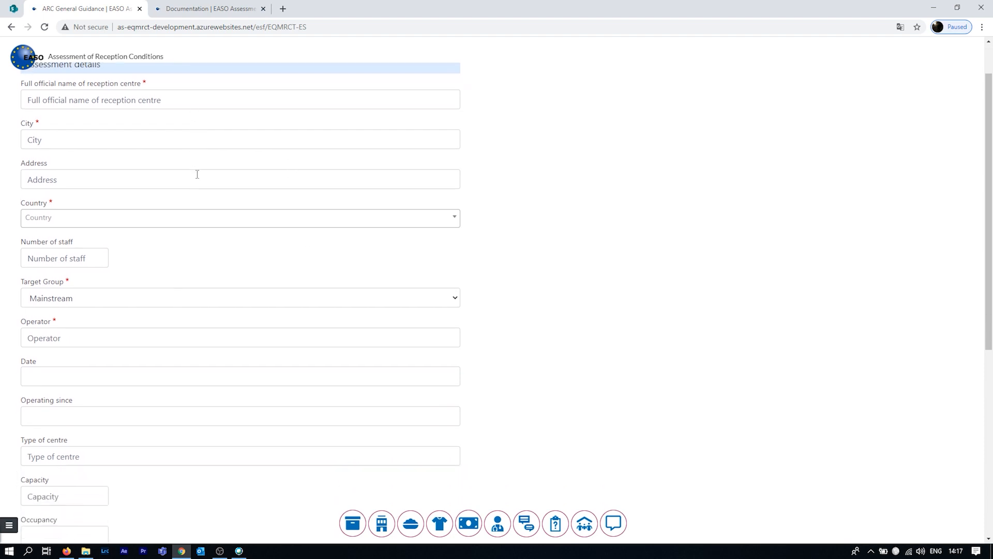
{"action": "scroll", "coordinate": [201, 188], "scroll_direction": "down", "scroll_amount": 1}
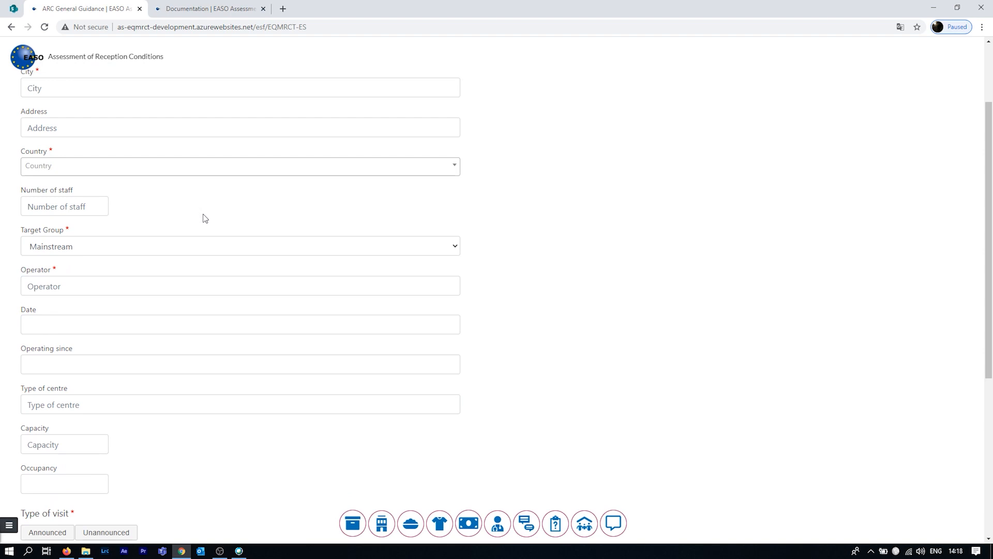
{"action": "scroll", "coordinate": [205, 220], "scroll_direction": "down", "scroll_amount": 1}
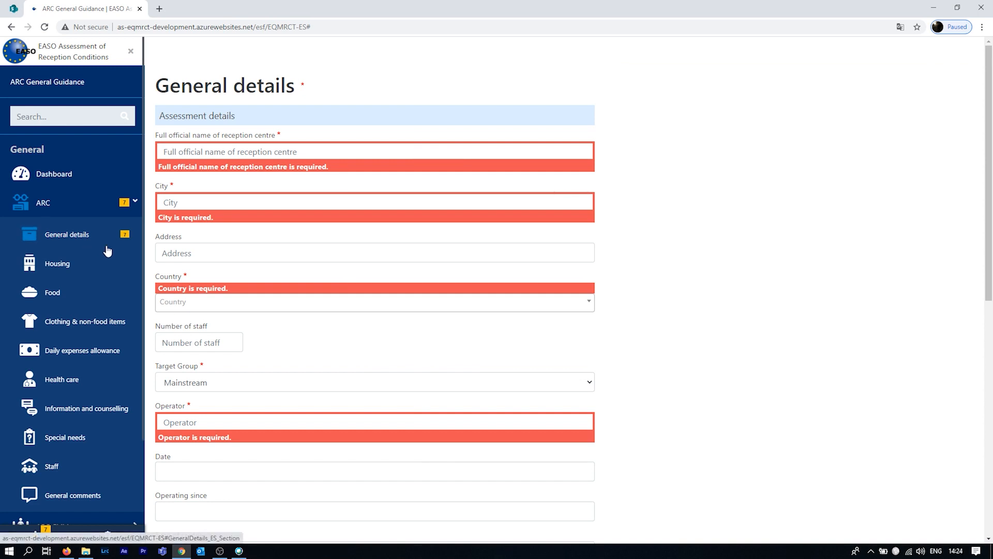
{"action": "scroll", "coordinate": [418, 411], "scroll_direction": "down", "scroll_amount": 5}
{"action": "scroll", "coordinate": [418, 412], "scroll_direction": "down", "scroll_amount": 3}
{"action": "left_click", "coordinate": [403, 425]}
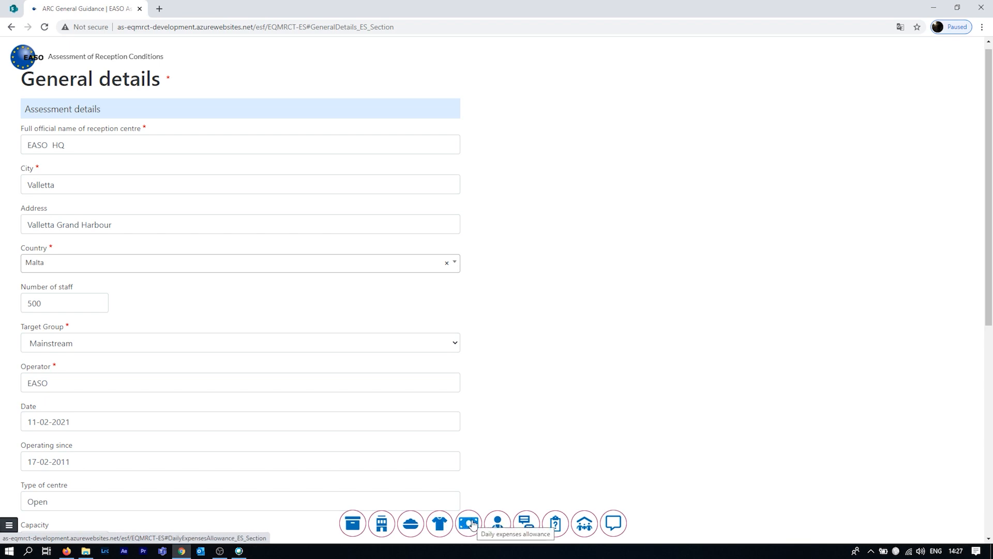
Expand the section navigation, search the assessment indicators for "identifac" and clear the search text.
{"action": "left_click", "coordinate": [497, 523]}
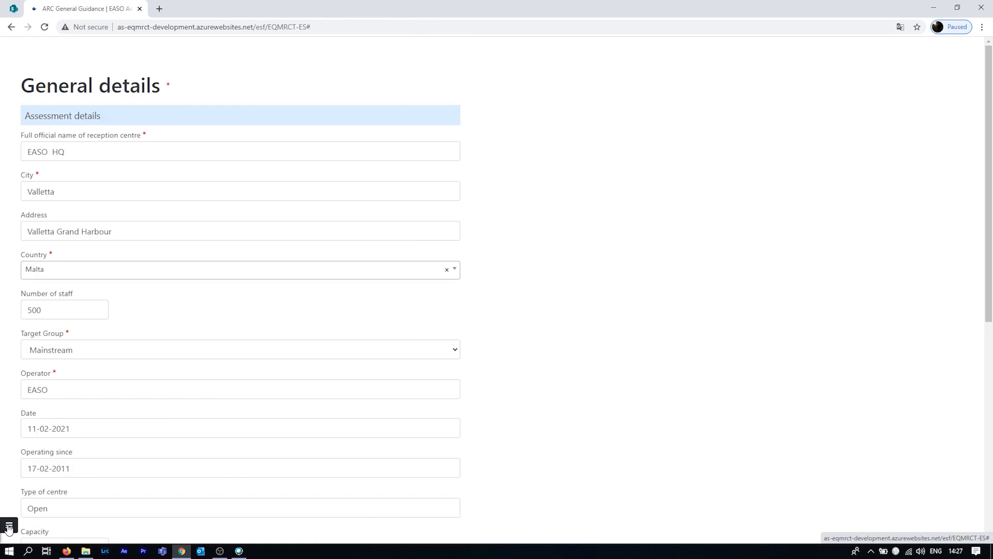
{"action": "left_click", "coordinate": [9, 525]}
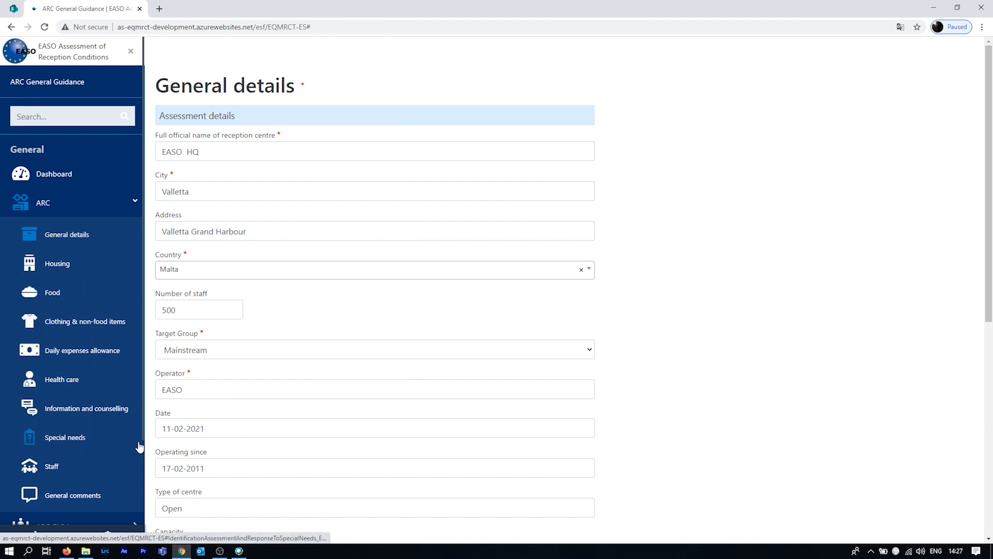
{"action": "left_click", "coordinate": [68, 110]}
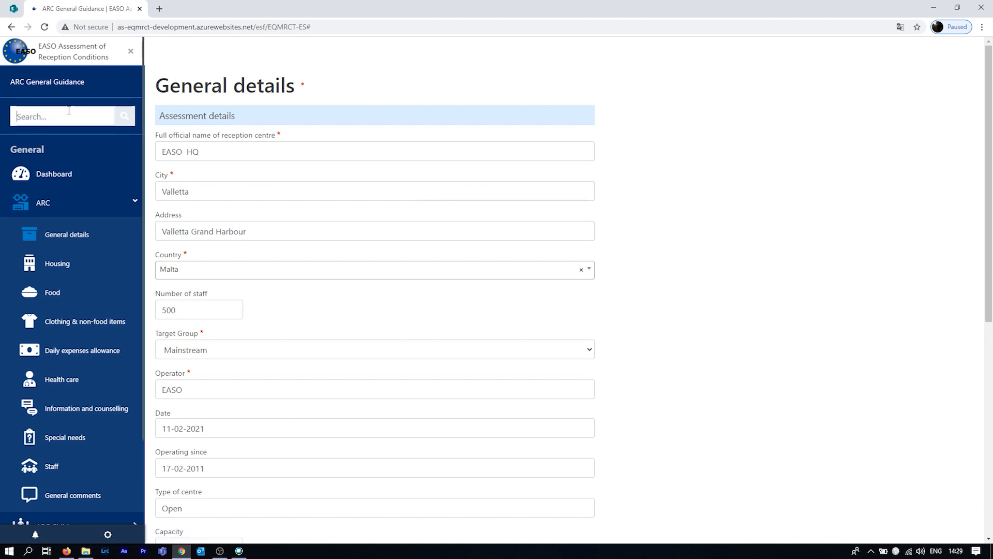
{"action": "type", "text": "identifac"}
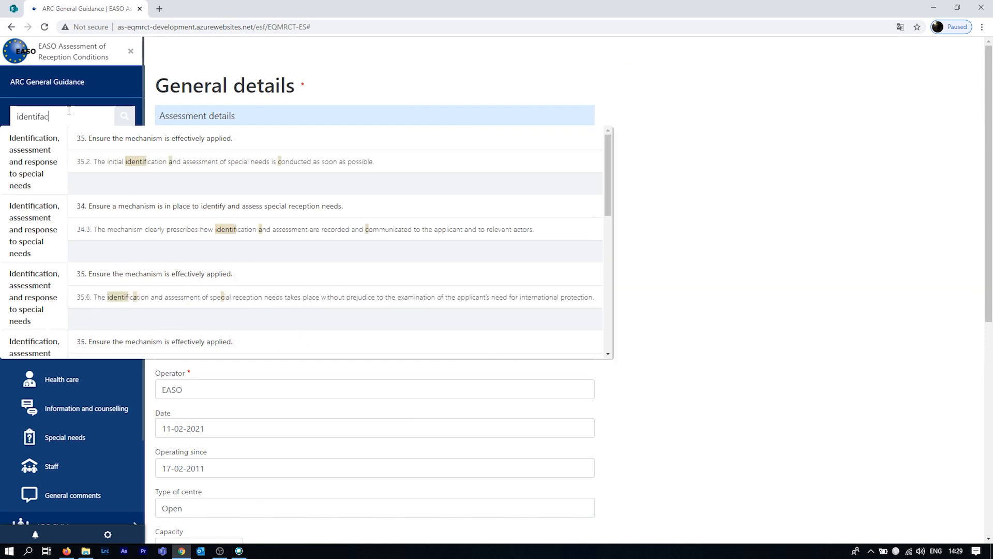
{"action": "key", "text": "BackSpace"}
{"action": "key", "text": "BackSpace"}
{"action": "key", "text": "BackSpace"}
{"action": "key", "text": "BackSpace"}
{"action": "key", "text": "BackSpace"}
{"action": "key", "text": "BackSpace"}
{"action": "key", "text": "BackSpace"}
{"action": "key", "text": "BackSpace"}
Search the assessment indicators for "food" and clear the search text.
{"action": "type", "text": "food"}
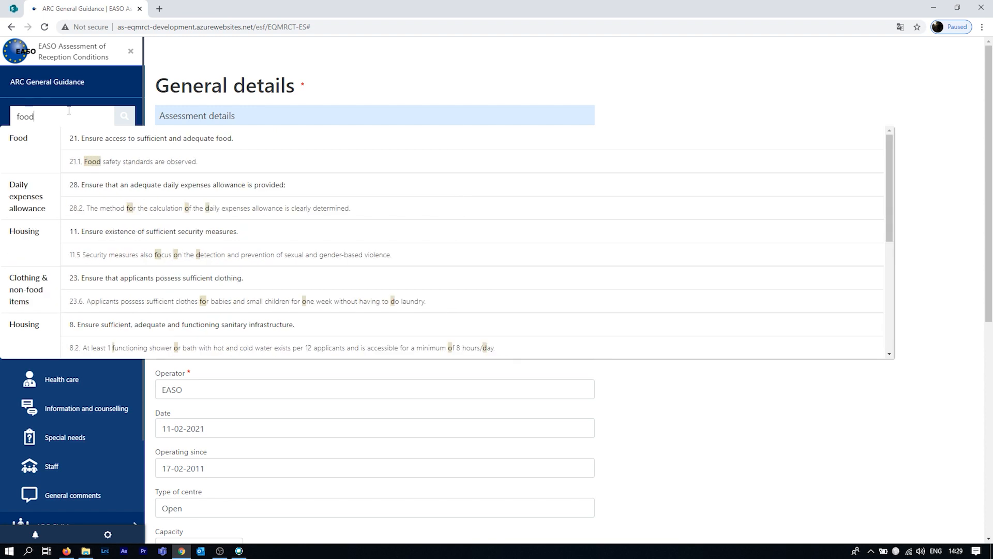
{"action": "key", "text": "BackSpace"}
{"action": "key", "text": "BackSpace"}
{"action": "key", "text": "BackSpace"}
{"action": "key", "text": "BackSpace"}
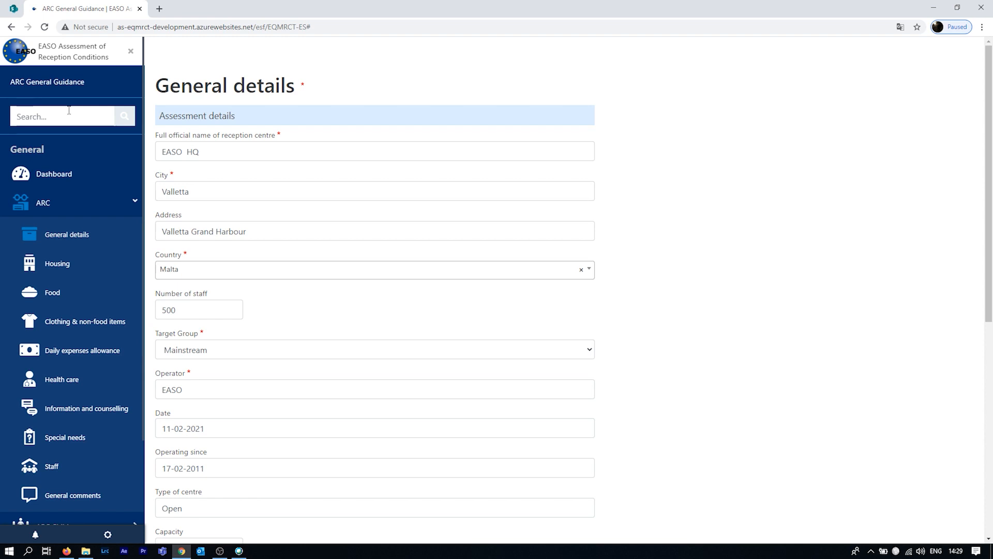
Search the indicators for "information reception condi" and open the result for indicator 30.3.
{"action": "type", "text": "information"}
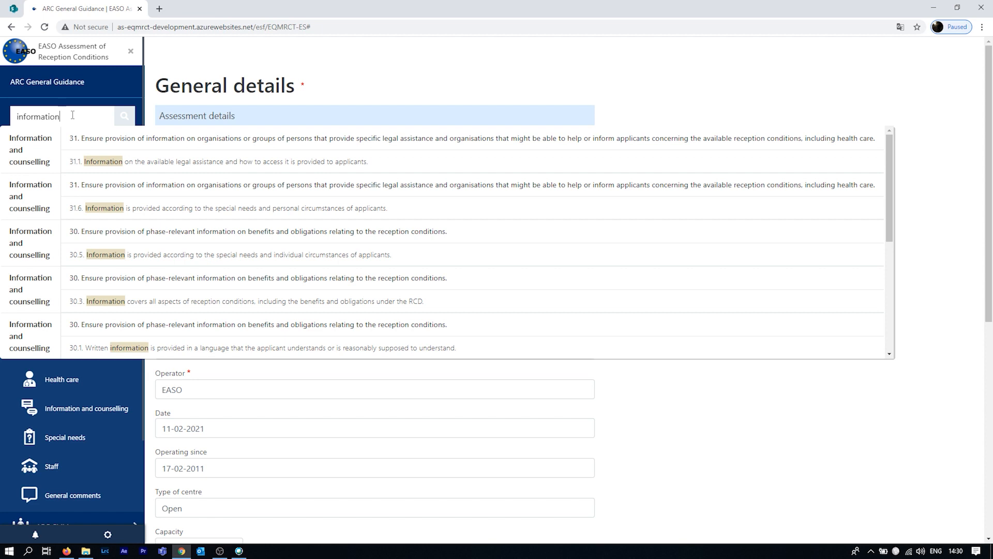
{"action": "type", "text": "rece"}
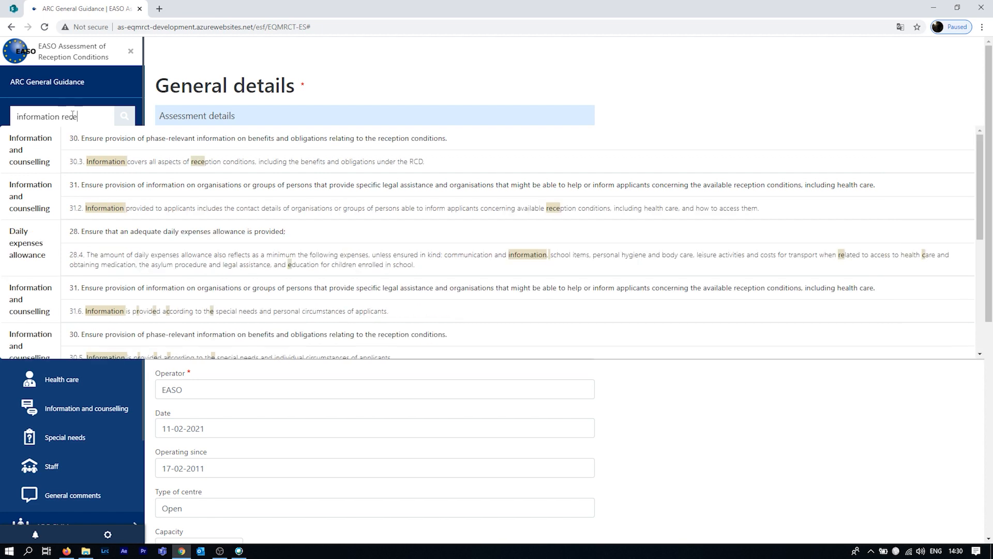
{"action": "type", "text": "ption"}
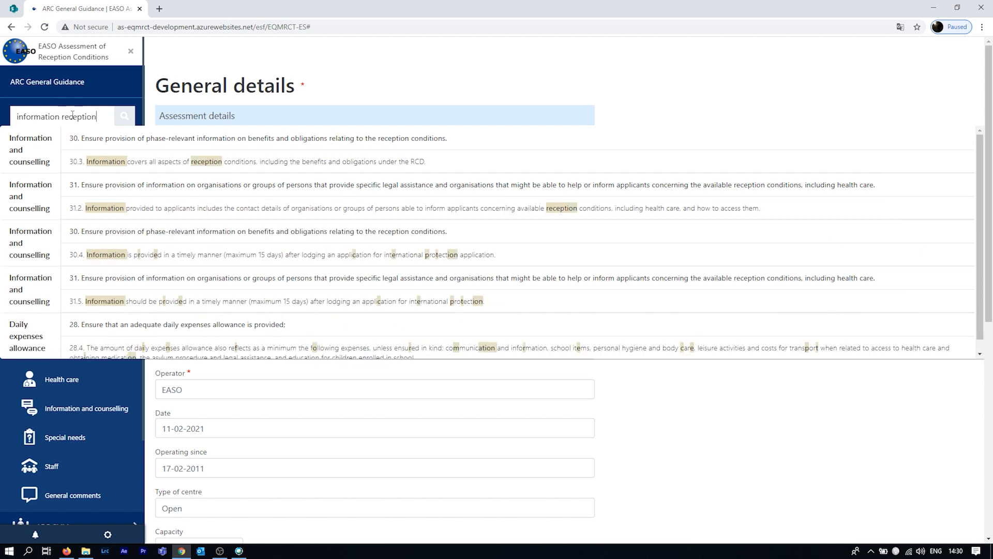
{"action": "type", "text": " condi"}
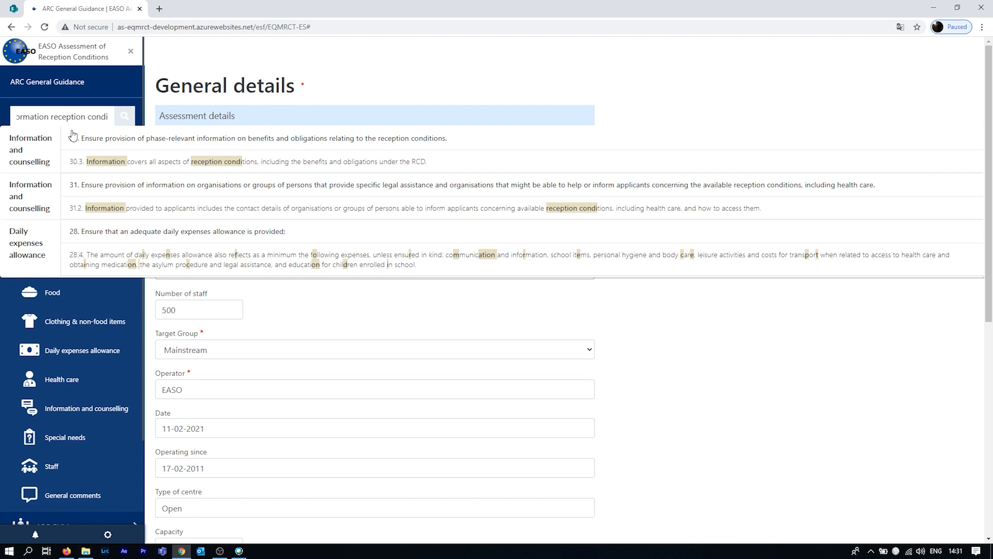
{"action": "left_click", "coordinate": [164, 166]}
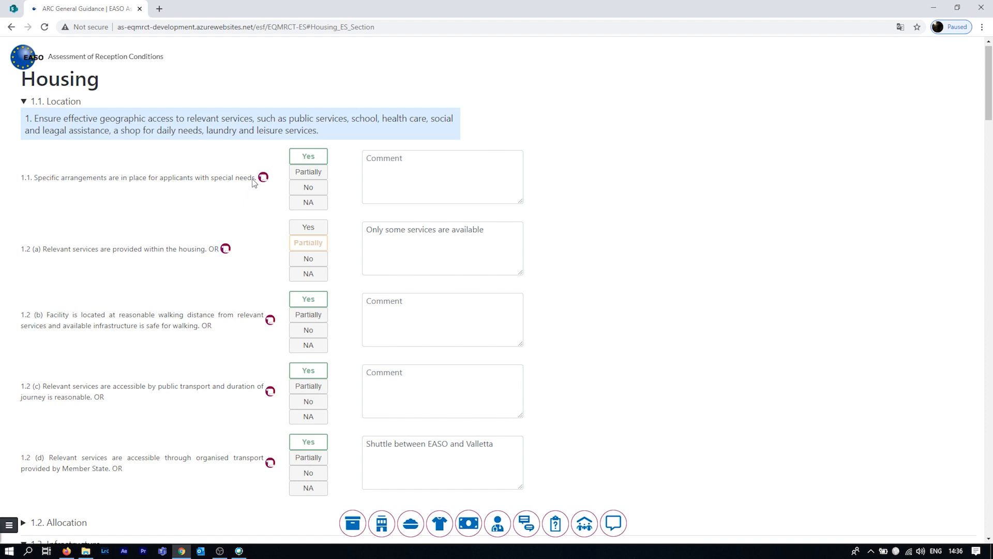
Examine the answer options and the additional guidance remark of indicator 1.1 in the Housing section.
{"action": "left_click", "coordinate": [310, 171]}
{"action": "left_click", "coordinate": [313, 189]}
{"action": "left_click", "coordinate": [317, 204]}
{"action": "mouse_move", "coordinate": [261, 180]}
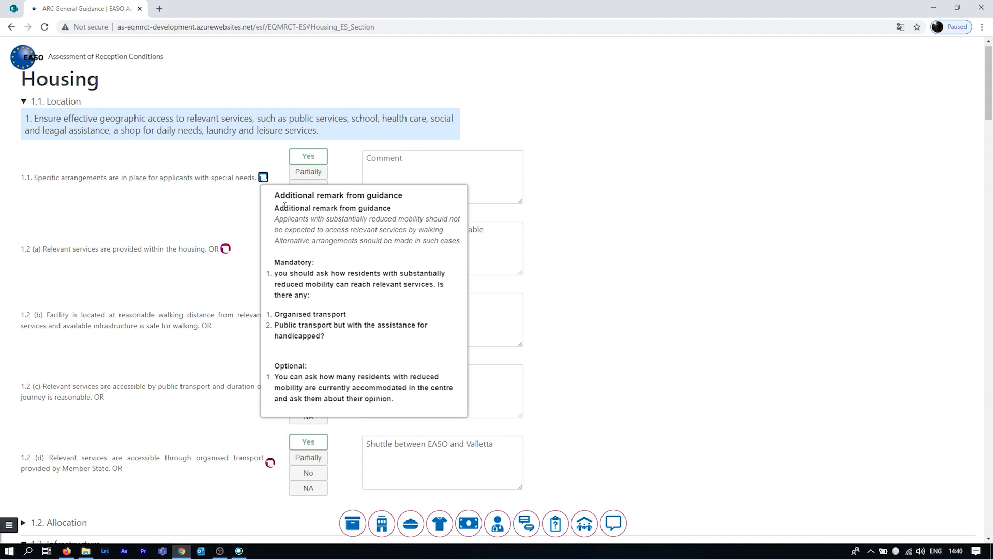
Enlarge the comment box of housing indicator 1.2 (a) to make room for more text.
{"action": "left_click", "coordinate": [493, 242]}
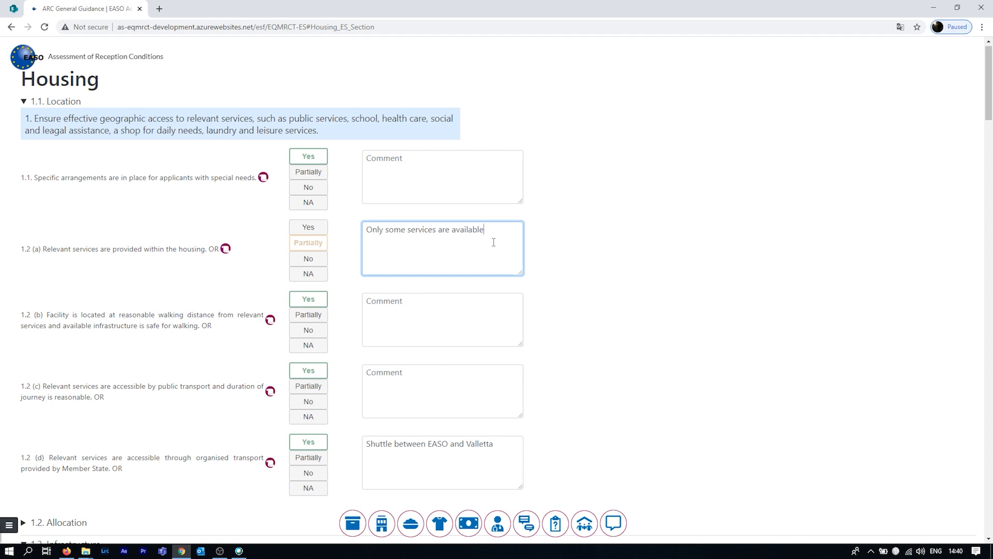
{"action": "left_click", "coordinate": [562, 294]}
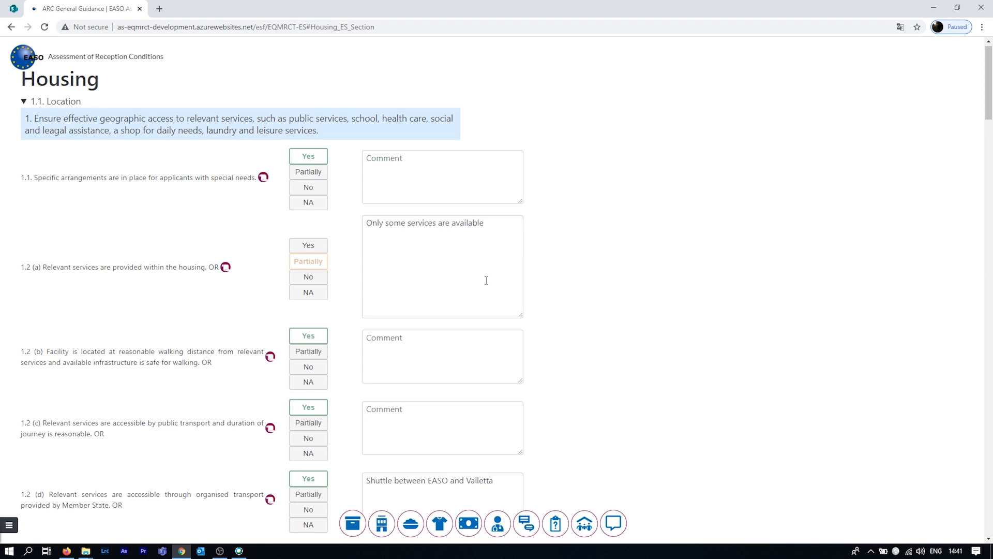
{"action": "left_click", "coordinate": [496, 232]}
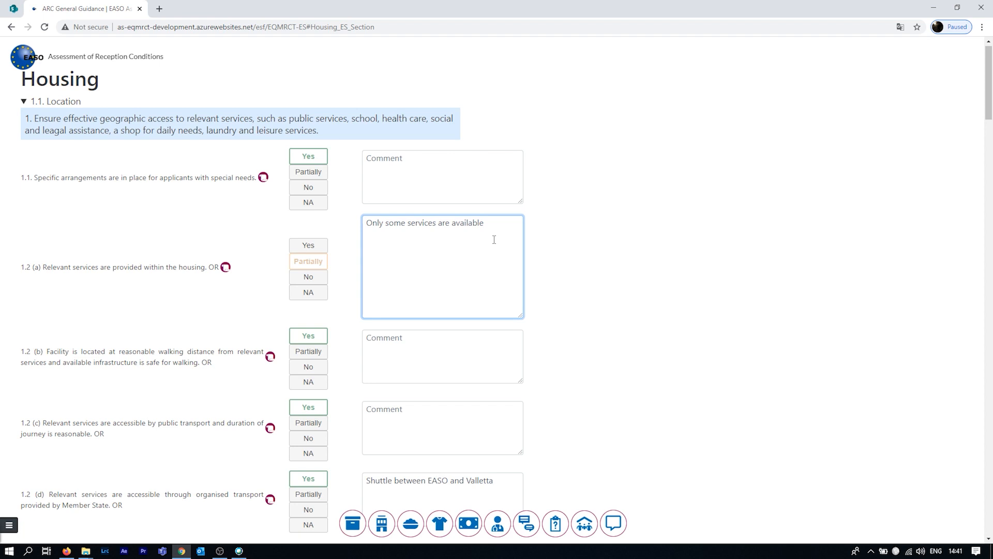
{"action": "left_click", "coordinate": [172, 342]}
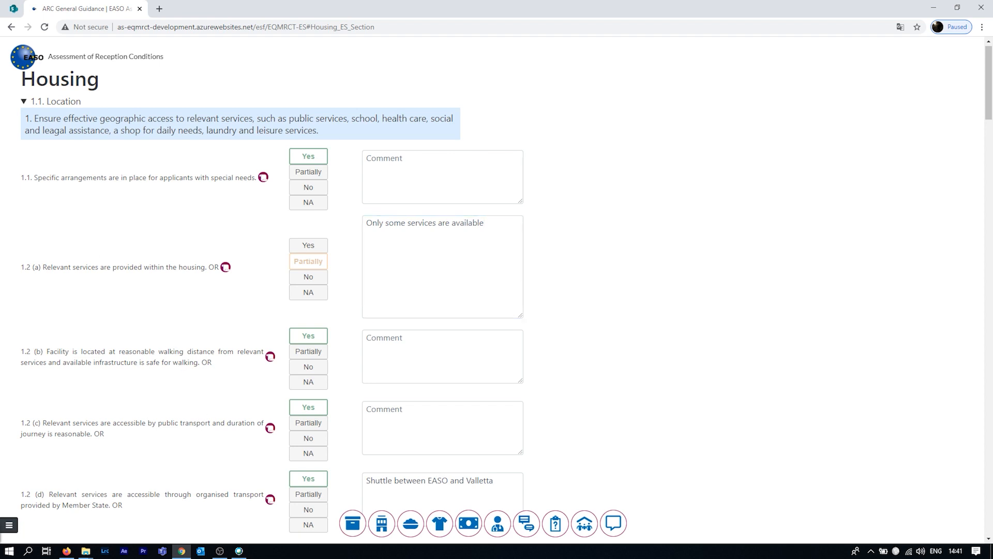
Look through the Food, Daily expenses allowance and Health care sections and return to Housing.
{"action": "left_click", "coordinate": [413, 525]}
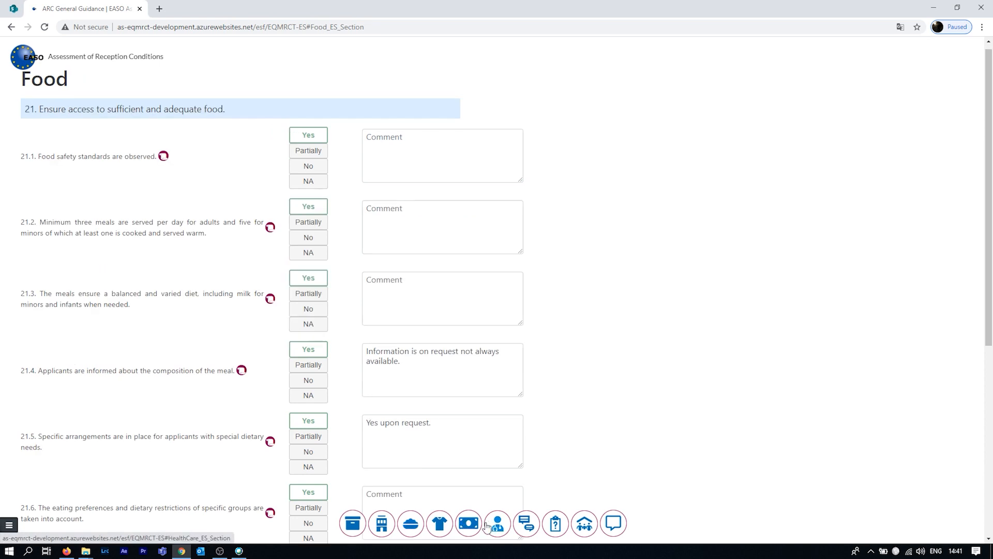
{"action": "left_click", "coordinate": [469, 524]}
{"action": "left_click", "coordinate": [497, 524]}
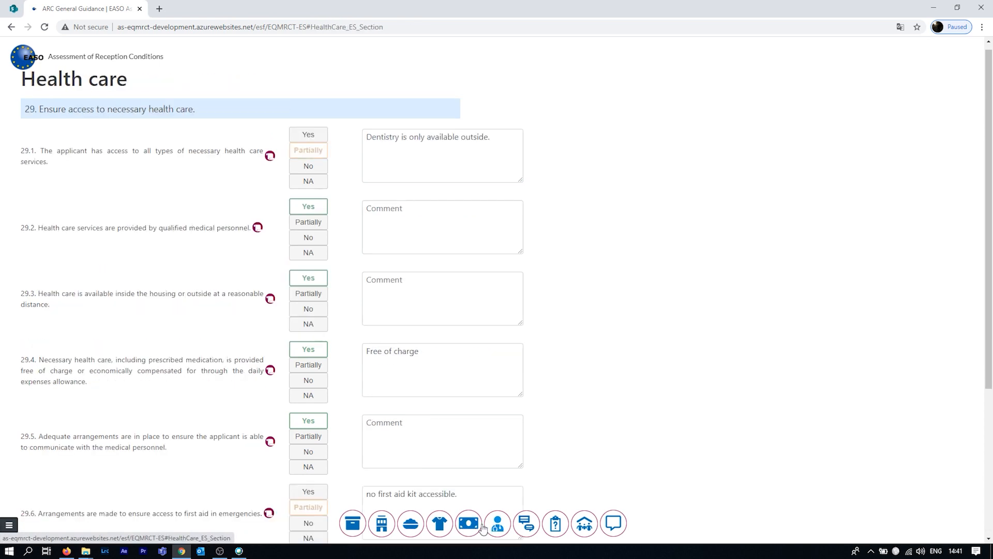
{"action": "left_click", "coordinate": [366, 515]}
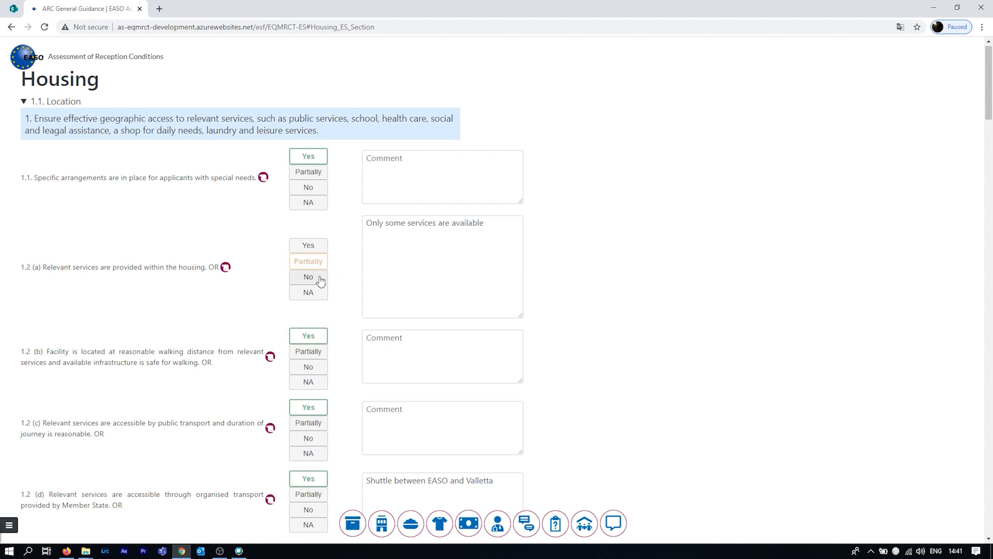
Answer housing indicator 1.2 (b) on reasonable walking distance with No and expand the section navigation.
{"action": "left_click", "coordinate": [307, 367]}
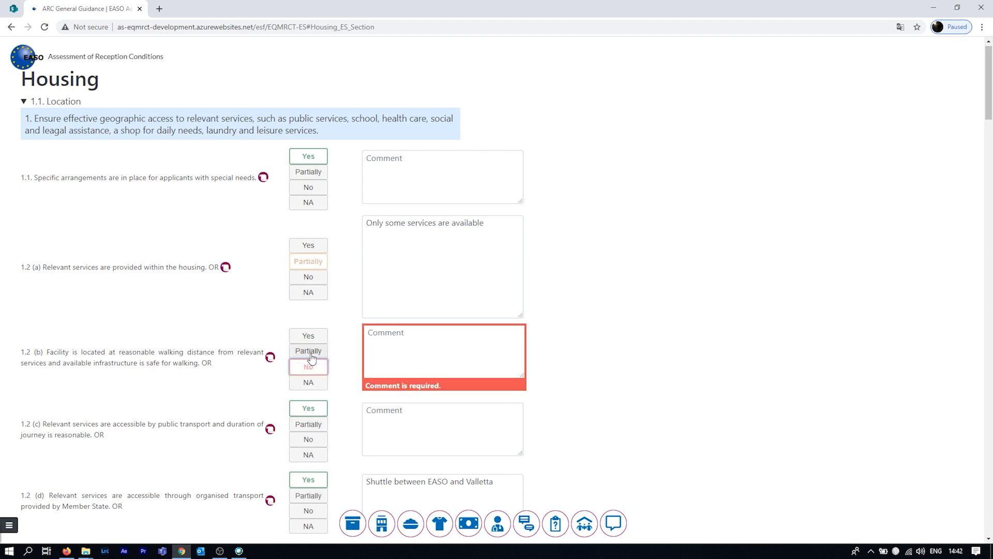
{"action": "left_click", "coordinate": [10, 525]}
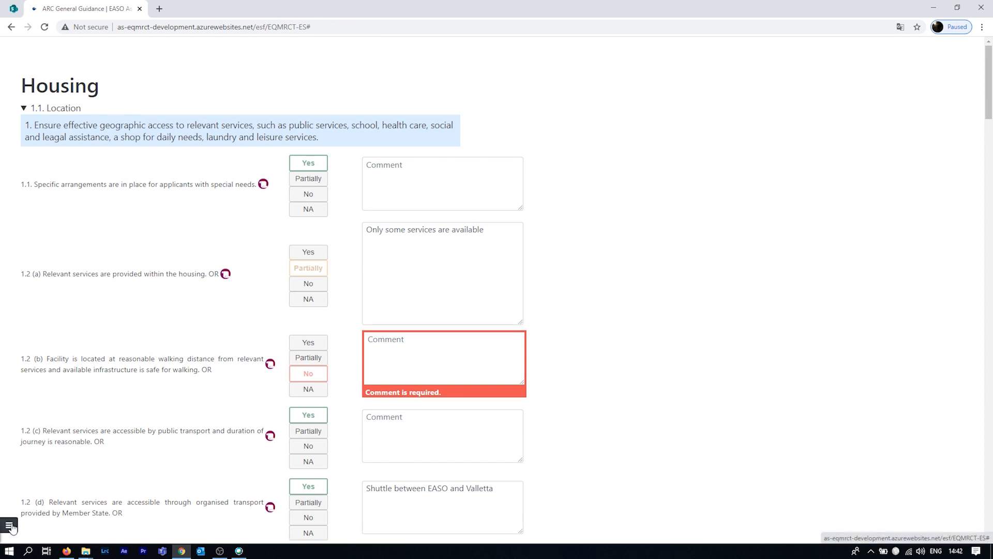
{"action": "left_click", "coordinate": [10, 525]}
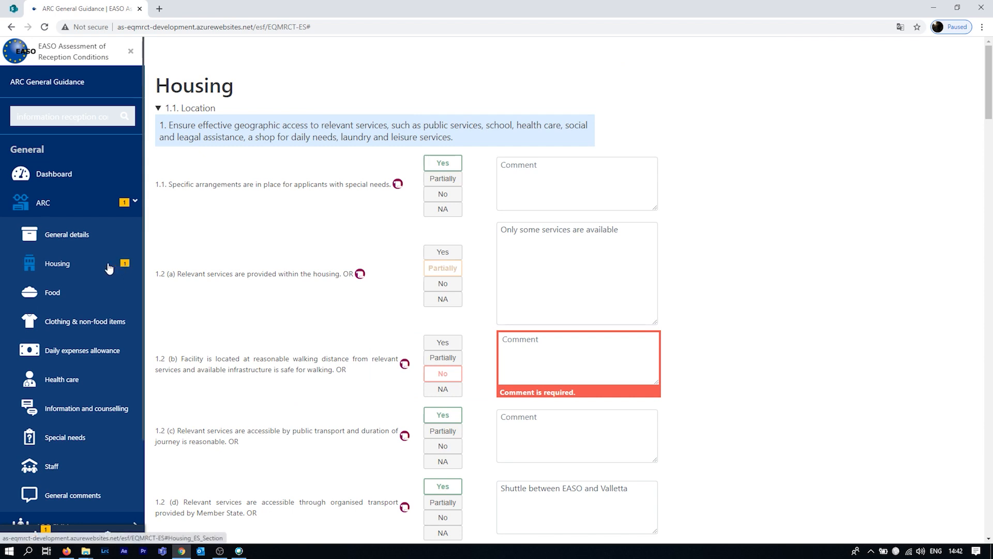
Follow the notification about indicator 1.2 (b) to its required comment and enter "test".
{"action": "scroll", "coordinate": [30, 379], "scroll_direction": "down", "scroll_amount": 2}
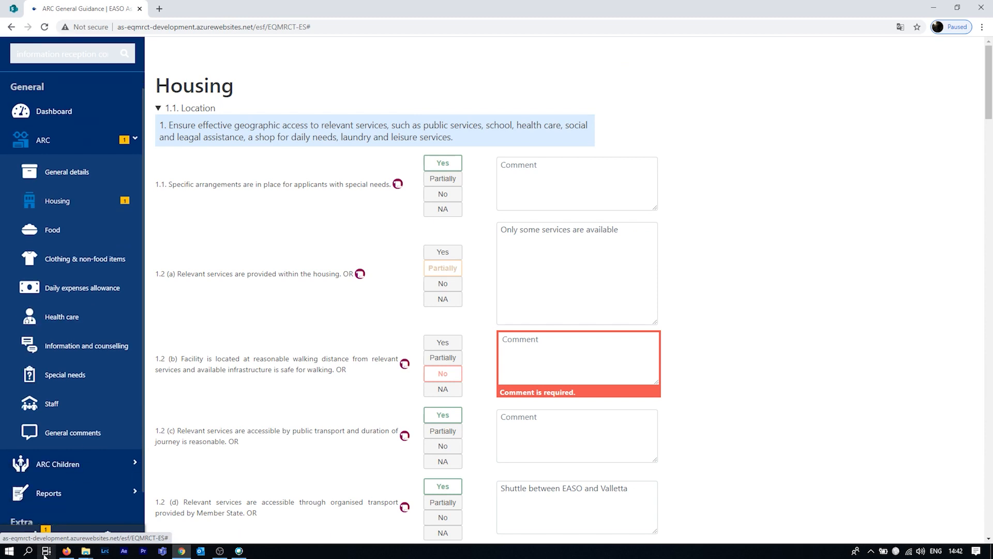
{"action": "left_click", "coordinate": [36, 535]}
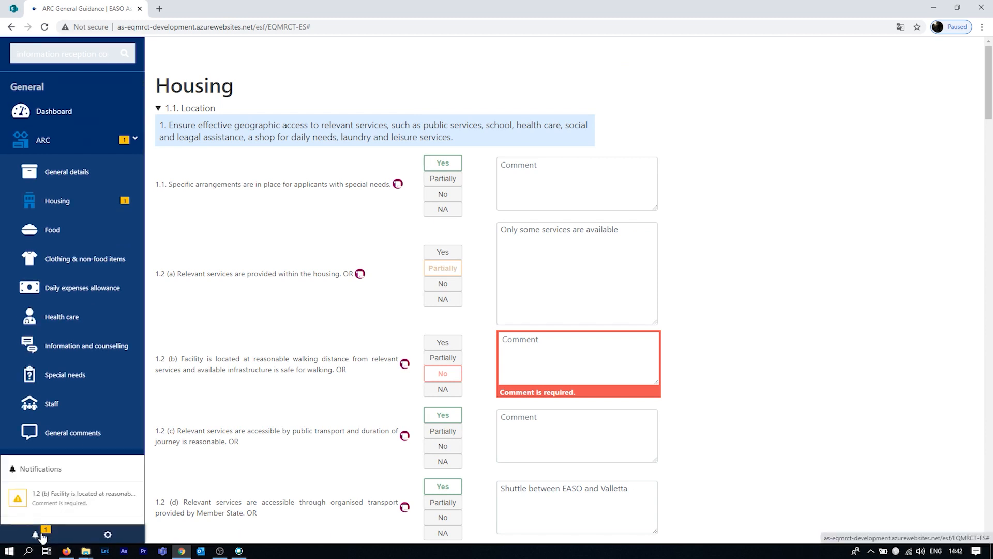
{"action": "left_click", "coordinate": [69, 505]}
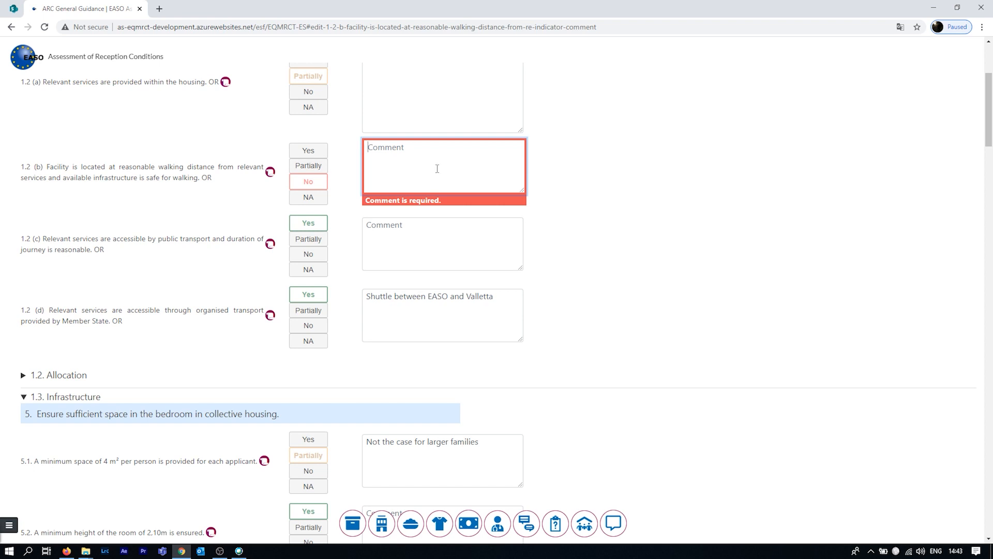
{"action": "type", "text": "test"}
Expand the side navigation and look through the Housing indicators down to the end of the section.
{"action": "left_click", "coordinate": [9, 525]}
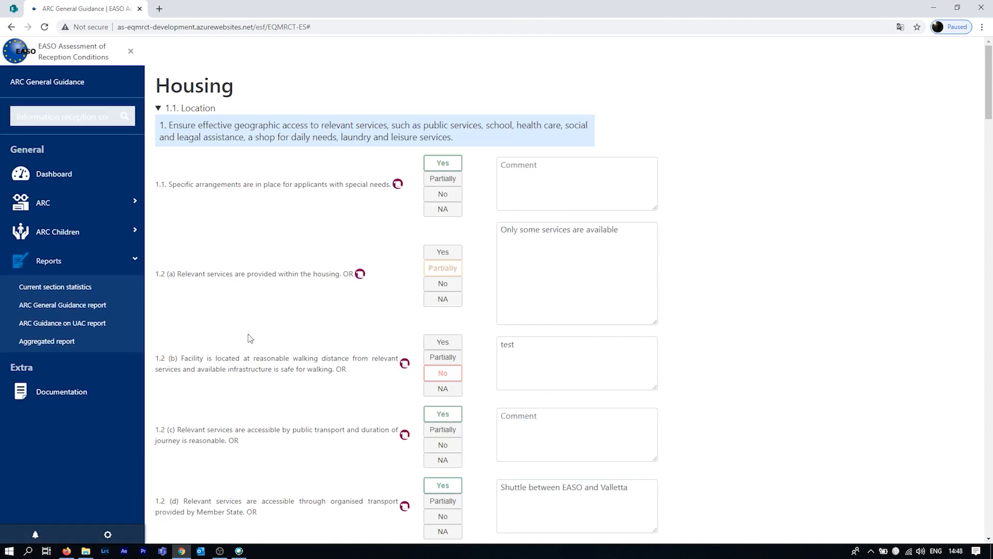
{"action": "scroll", "coordinate": [250, 338], "scroll_direction": "down", "scroll_amount": 20}
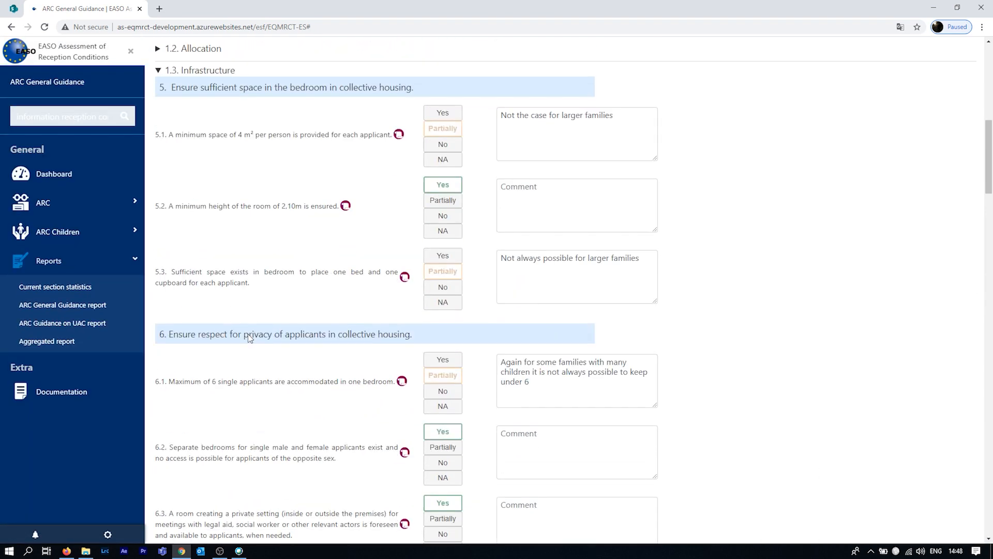
{"action": "scroll", "coordinate": [250, 338], "scroll_direction": "down", "scroll_amount": 20}
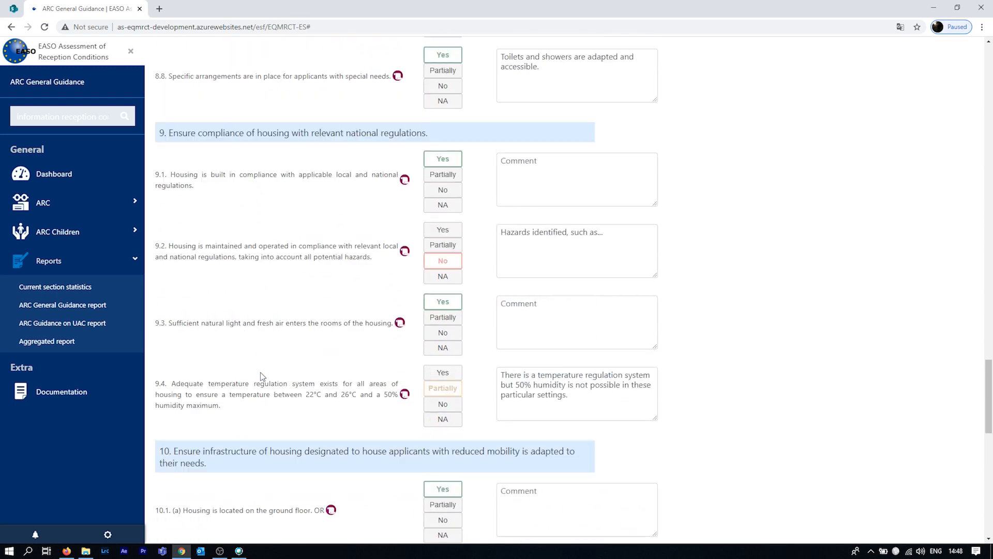
{"action": "scroll", "coordinate": [261, 376], "scroll_direction": "down", "scroll_amount": 3}
{"action": "left_click", "coordinate": [241, 501]}
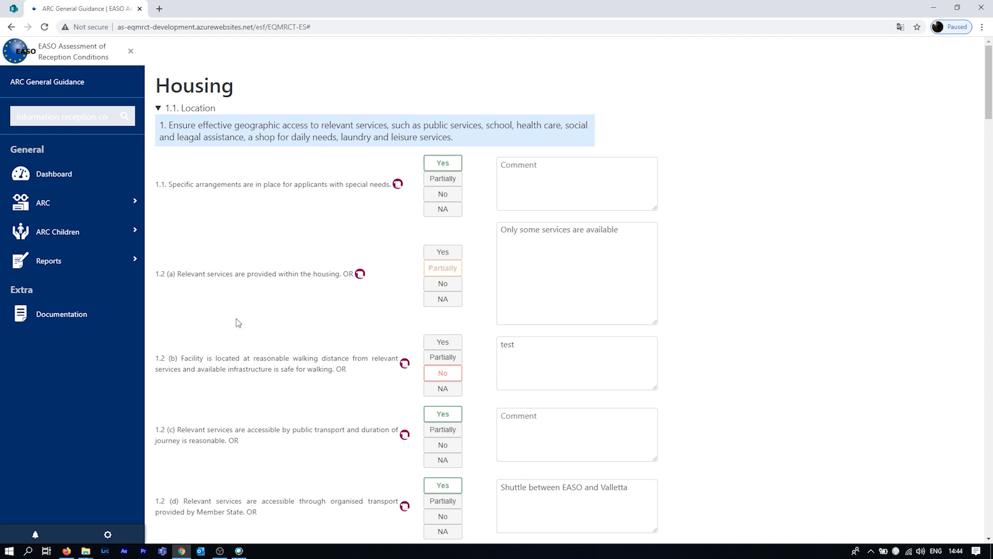
Open the current section statistics for Housing and examine the table of standards and its chart.
{"action": "left_click", "coordinate": [61, 270]}
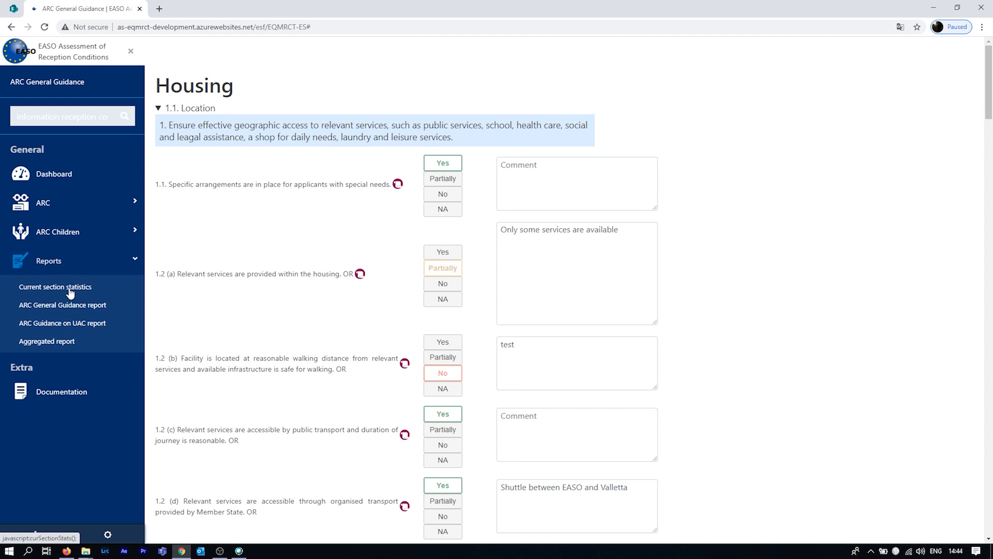
{"action": "left_click", "coordinate": [70, 289]}
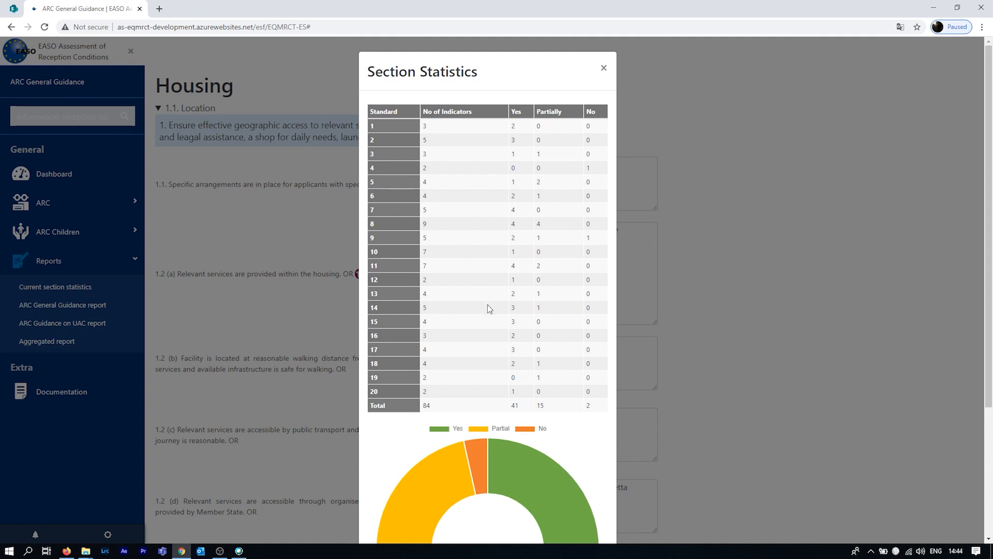
{"action": "scroll", "coordinate": [489, 308], "scroll_direction": "down", "scroll_amount": 1}
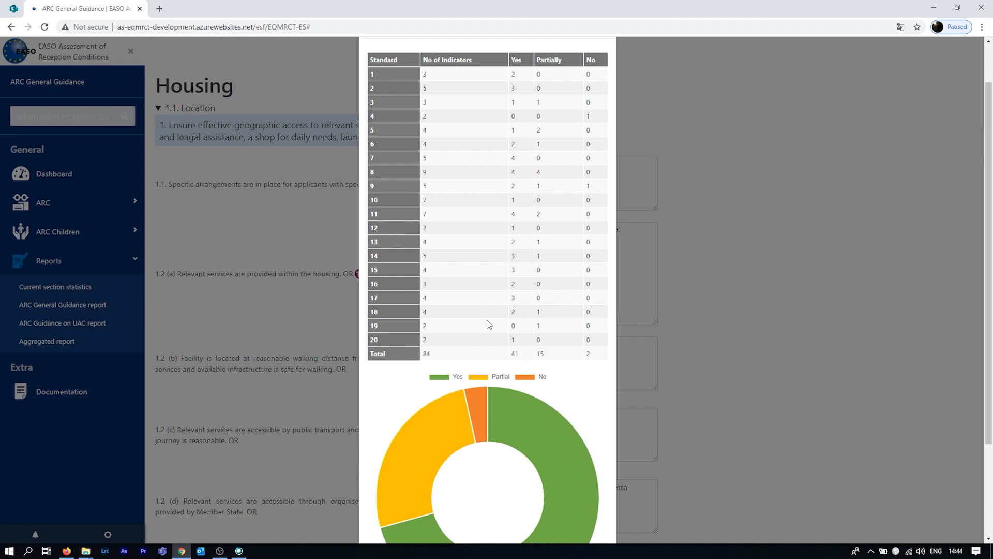
{"action": "scroll", "coordinate": [493, 337], "scroll_direction": "up", "scroll_amount": 1}
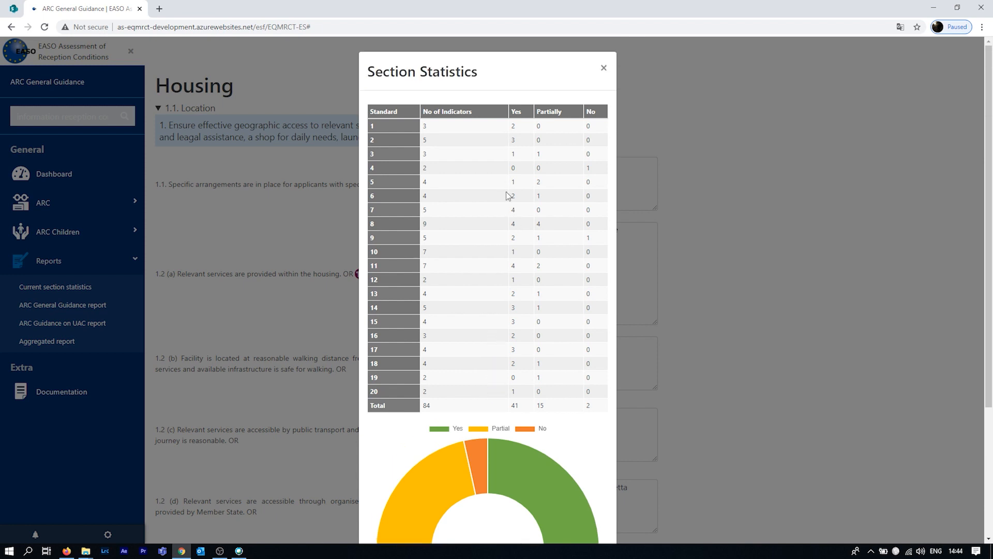
{"action": "scroll", "coordinate": [484, 305], "scroll_direction": "down", "scroll_amount": 3}
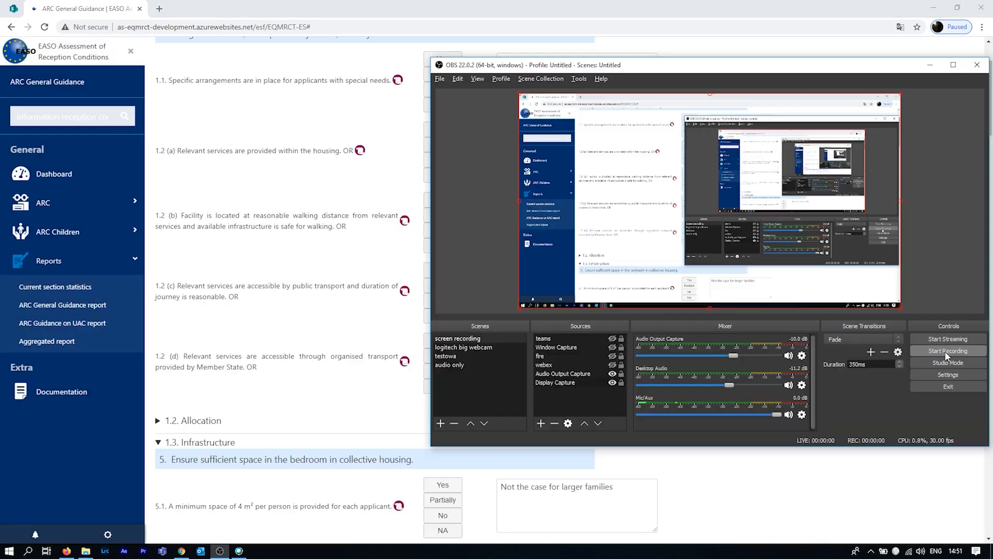
Return to the assessment page and open the ARC General Guidance report.
{"action": "left_click", "coordinate": [37, 458]}
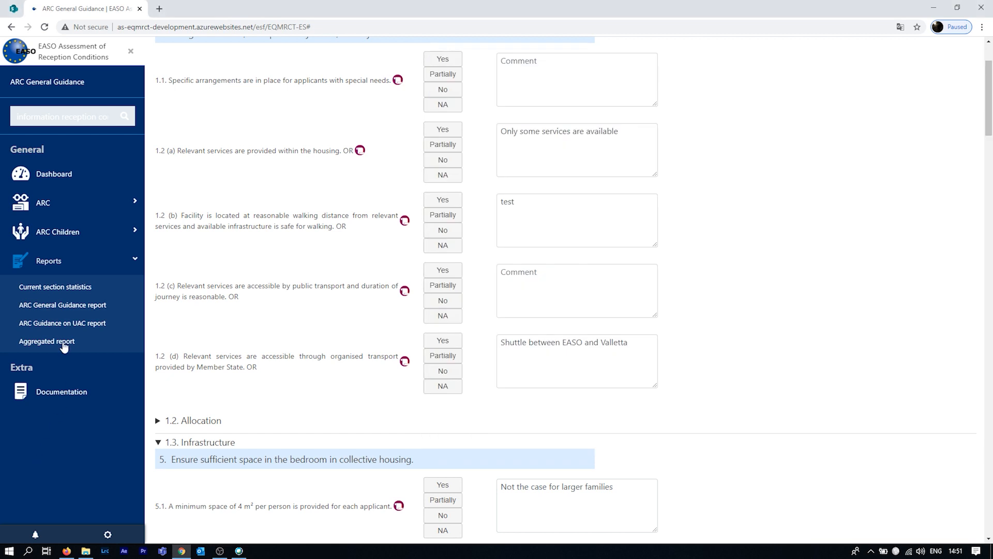
{"action": "left_click", "coordinate": [85, 307]}
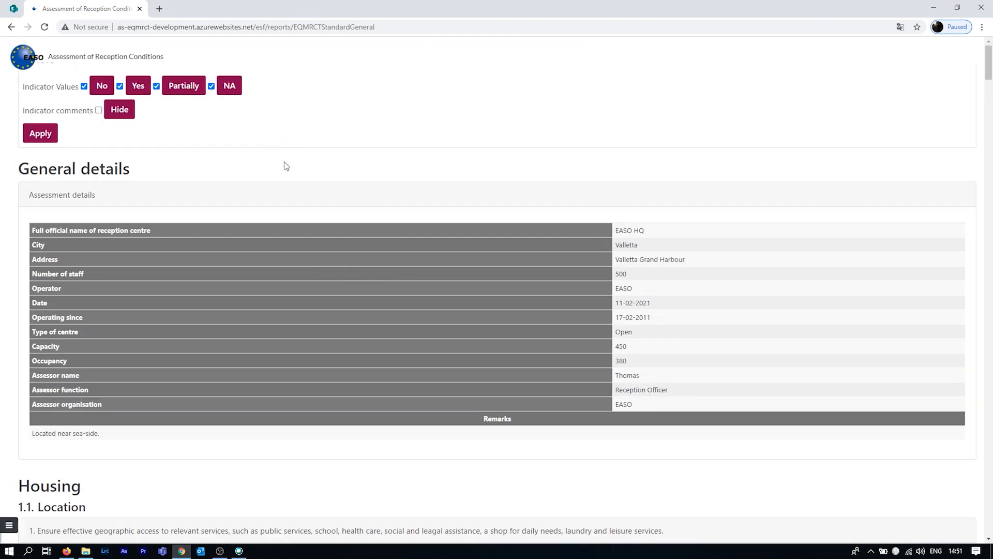
Try the report filter that hides indicator comments, and clear it again.
{"action": "left_click", "coordinate": [129, 117]}
{"action": "left_click", "coordinate": [50, 133]}
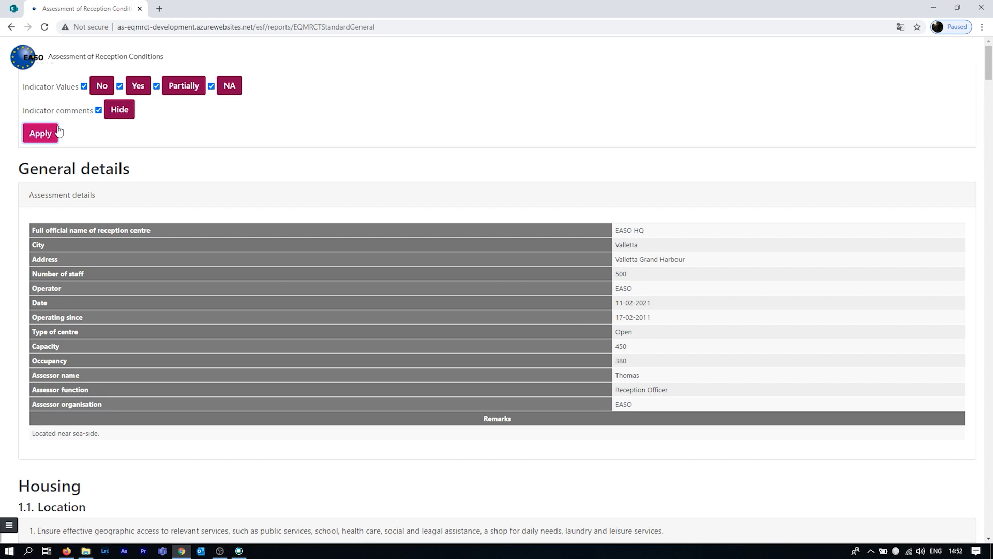
{"action": "left_click", "coordinate": [90, 113]}
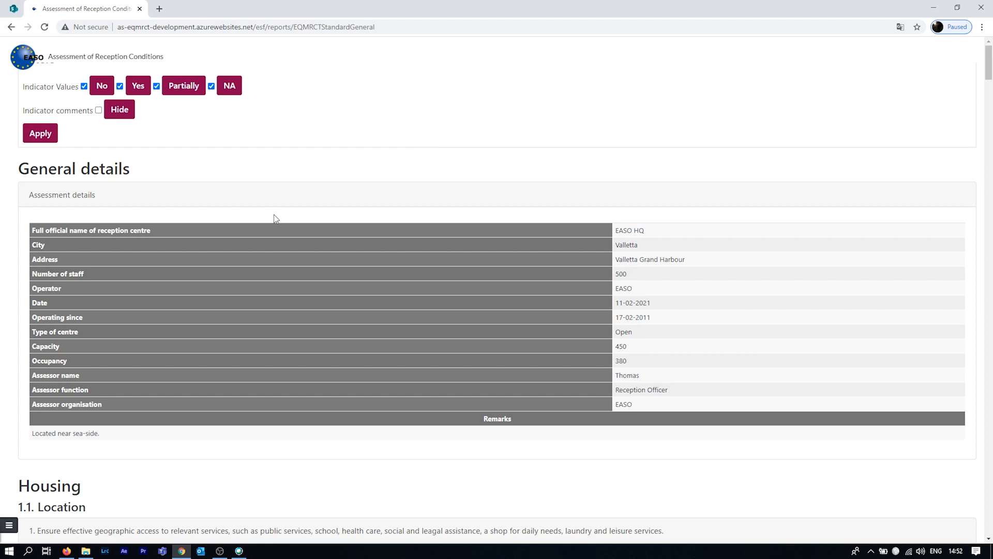
Review the General Guidance report from the assessment details through the indicator answers to the statistics and charts per section.
{"action": "scroll", "coordinate": [288, 324], "scroll_direction": "down", "scroll_amount": 2}
{"action": "scroll", "coordinate": [291, 350], "scroll_direction": "down", "scroll_amount": 4}
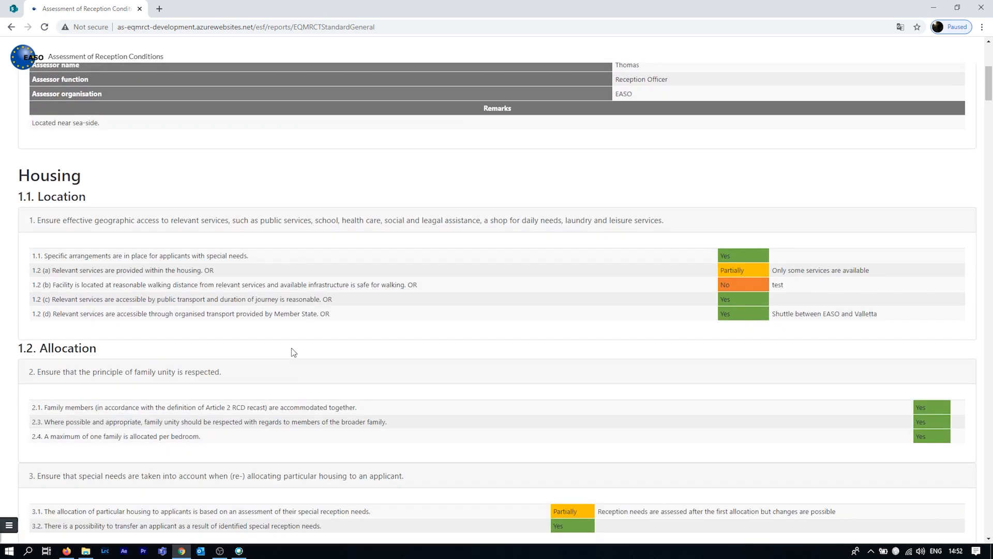
{"action": "scroll", "coordinate": [293, 352], "scroll_direction": "down", "scroll_amount": 4}
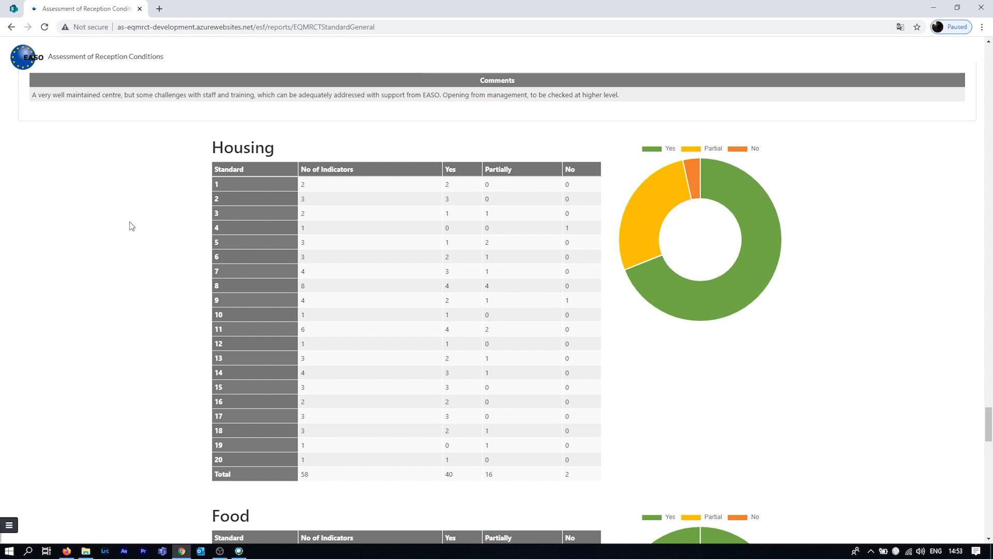
{"action": "scroll", "coordinate": [580, 267], "scroll_direction": "down", "scroll_amount": 1}
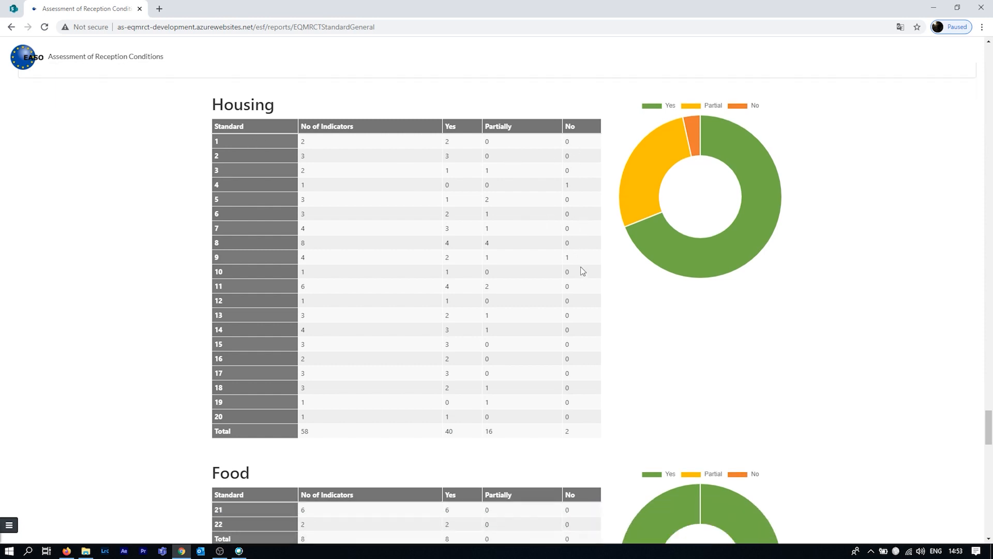
{"action": "scroll", "coordinate": [580, 271], "scroll_direction": "down", "scroll_amount": 13}
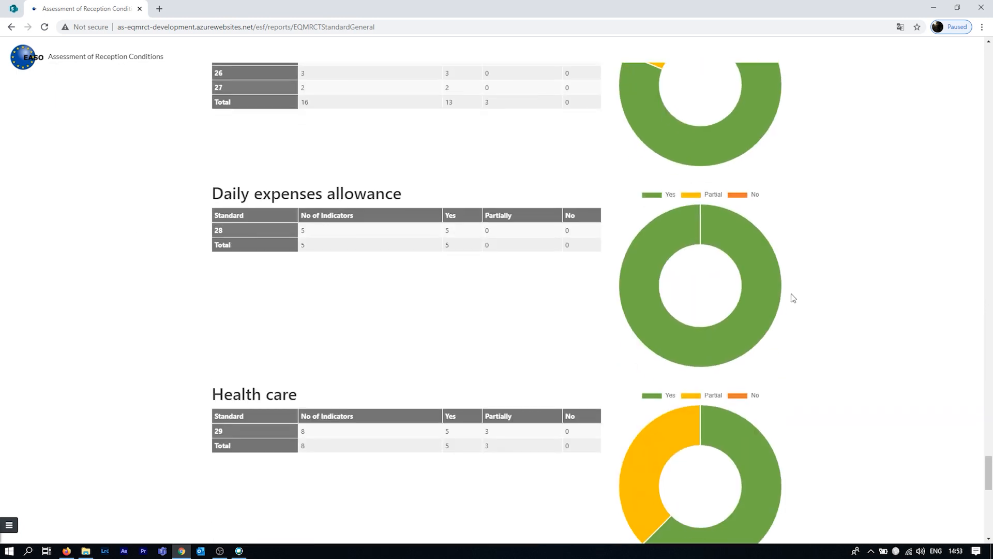
{"action": "scroll", "coordinate": [793, 298], "scroll_direction": "down", "scroll_amount": 4}
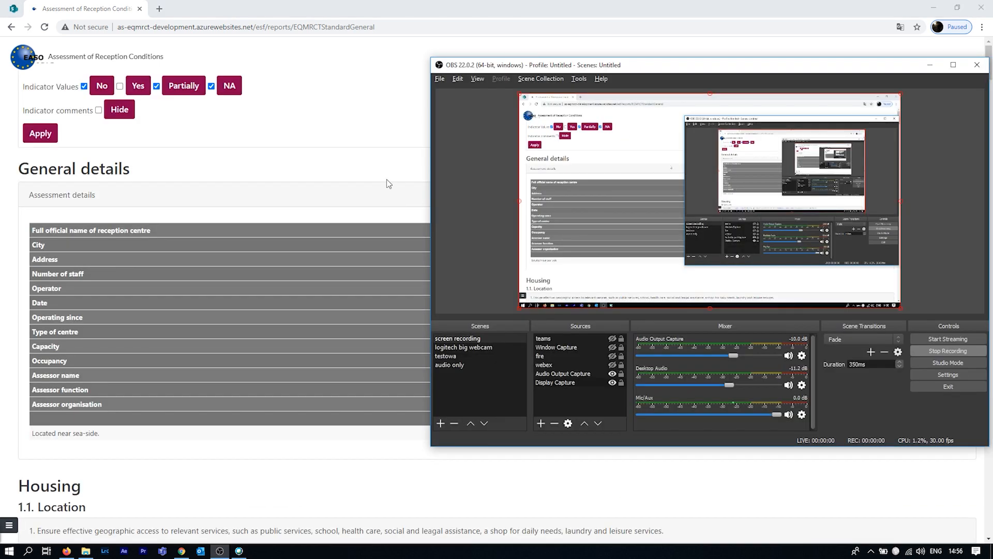
Apply the report filter with the indicator value Yes excluded and No, Partially and NA included.
{"action": "left_click", "coordinate": [387, 179]}
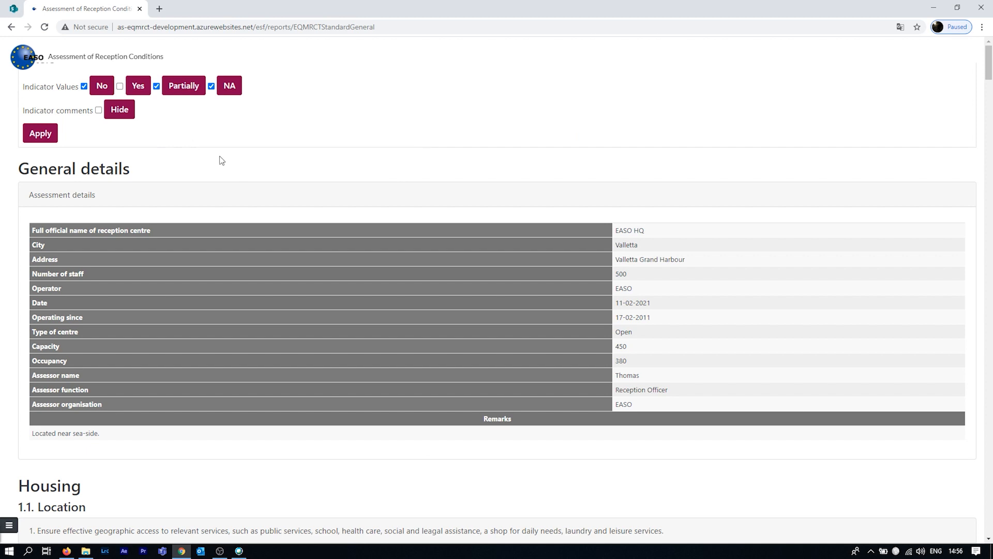
{"action": "left_click", "coordinate": [40, 133]}
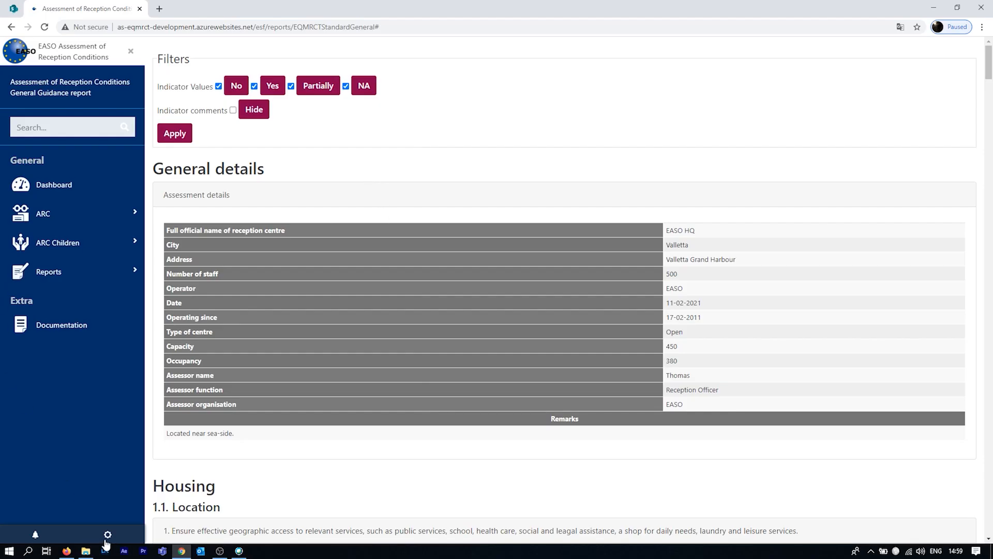
Print the General Guidance report, and save the assessment to a file from its General details section.
{"action": "left_click", "coordinate": [107, 535]}
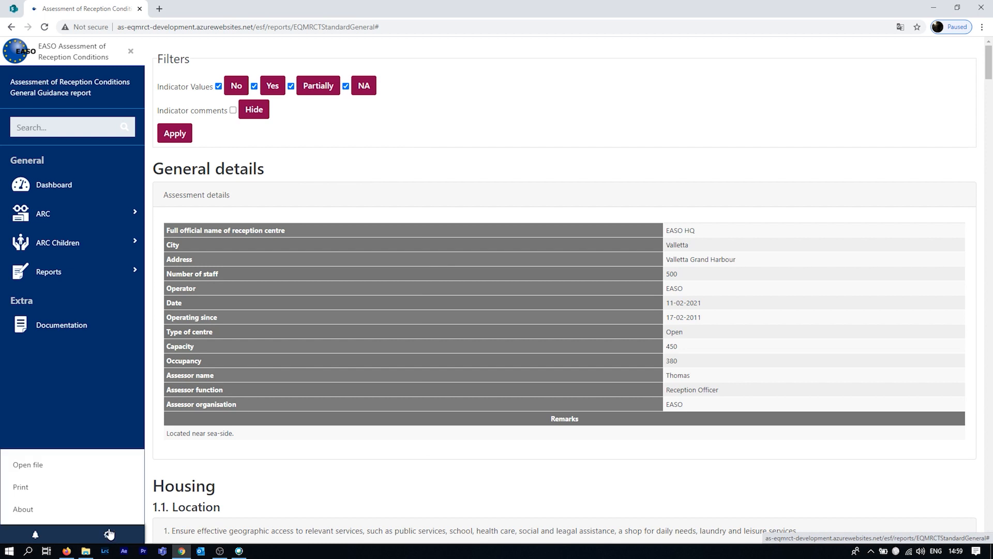
{"action": "left_click", "coordinate": [72, 487]}
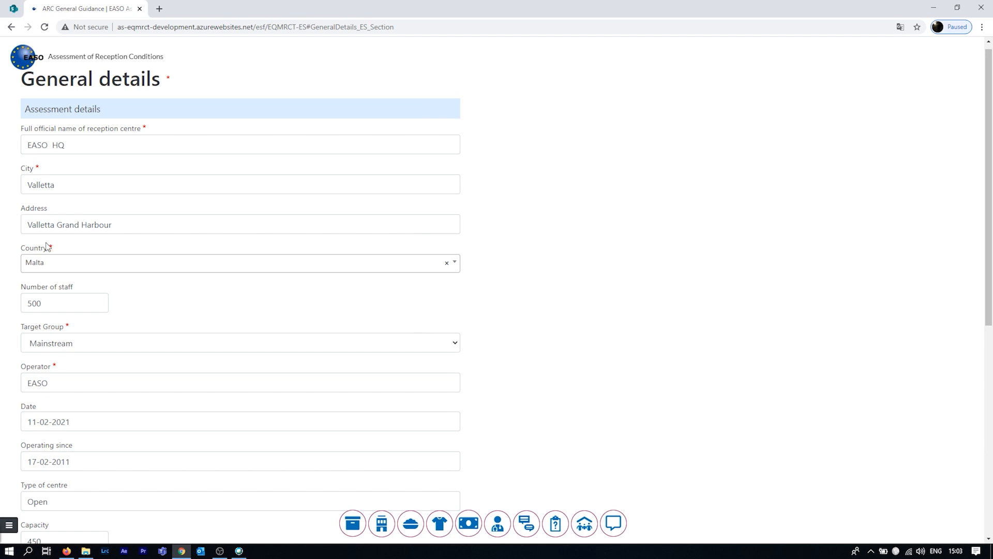
{"action": "scroll", "coordinate": [56, 269], "scroll_direction": "down", "scroll_amount": 7}
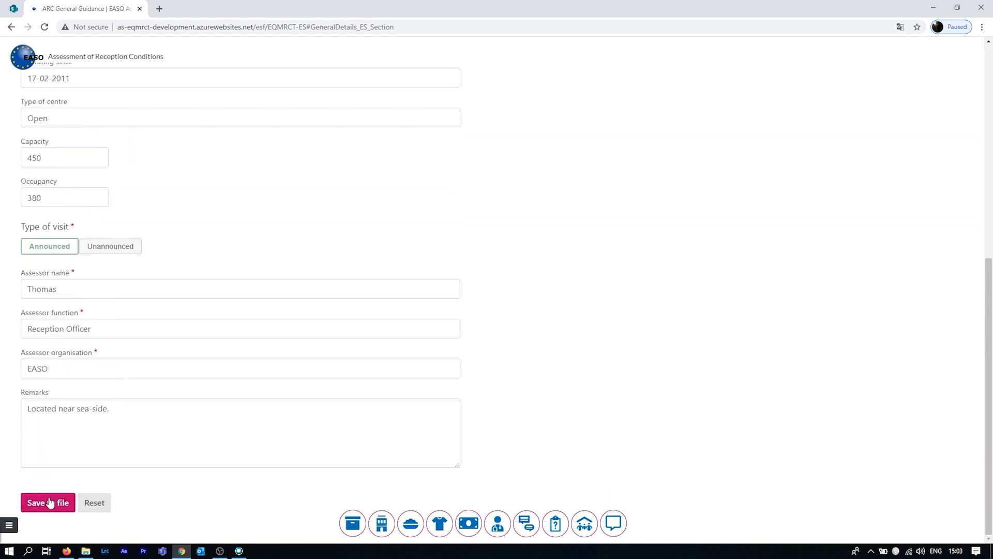
{"action": "left_click", "coordinate": [50, 501]}
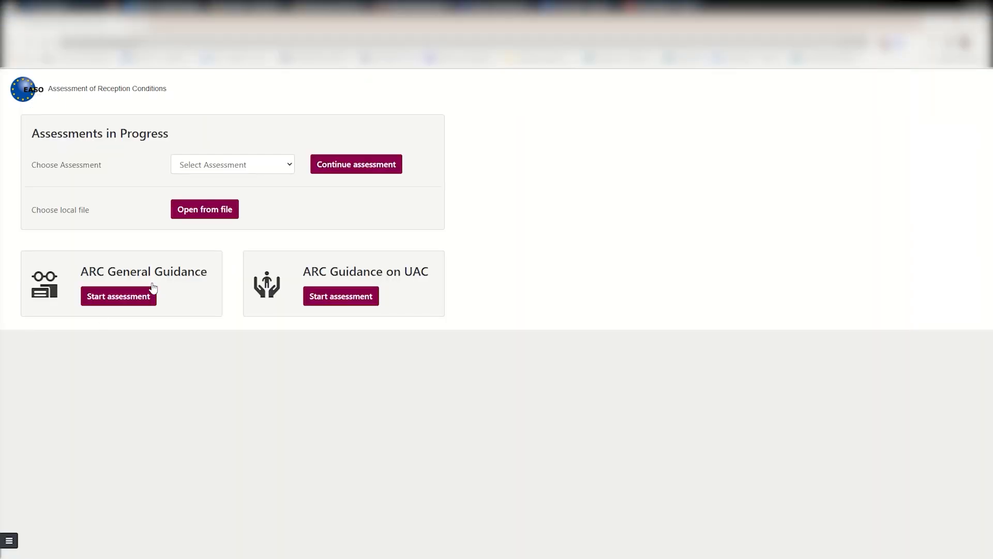
Open the Aggregated report from the dashboard.
{"action": "left_click", "coordinate": [15, 543]}
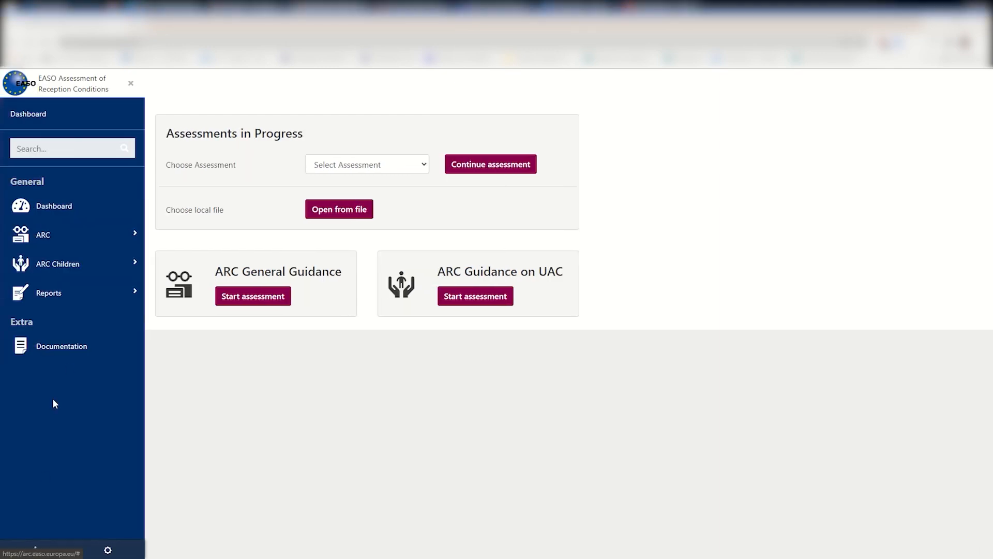
{"action": "left_click", "coordinate": [73, 302]}
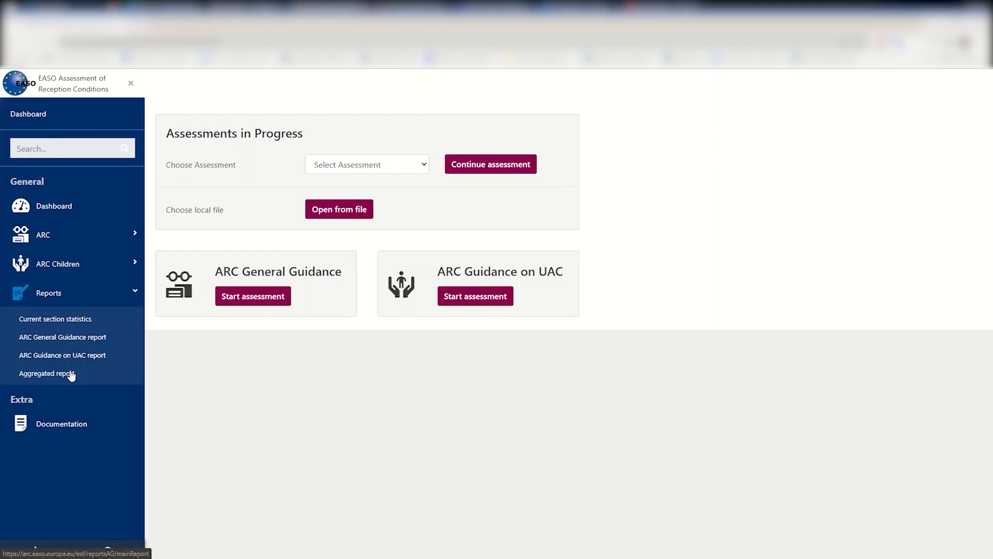
{"action": "left_click", "coordinate": [72, 374]}
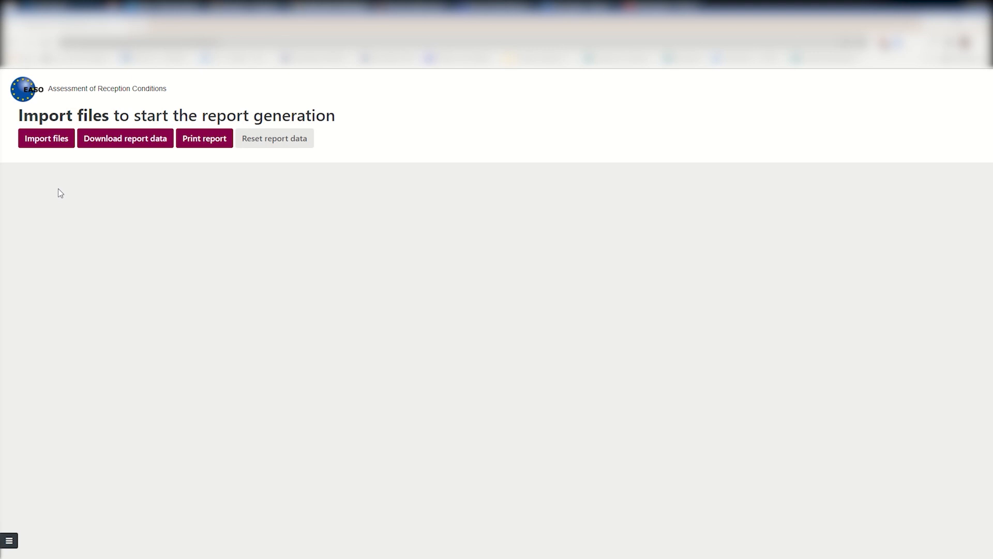
Import EASO HQ_GRL_Malta_11-02-2021-1613578238047.json and EASO HQ_GRL_Malta_17-02-2021-1613576473652.json from the Mock assessments folder into the aggregated report.
{"action": "left_click", "coordinate": [52, 139]}
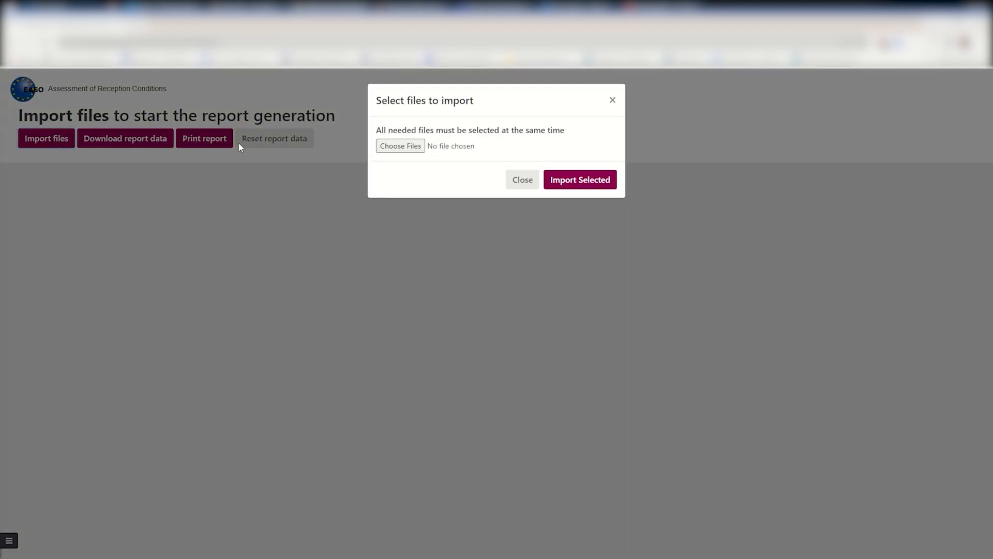
{"action": "left_click", "coordinate": [382, 146]}
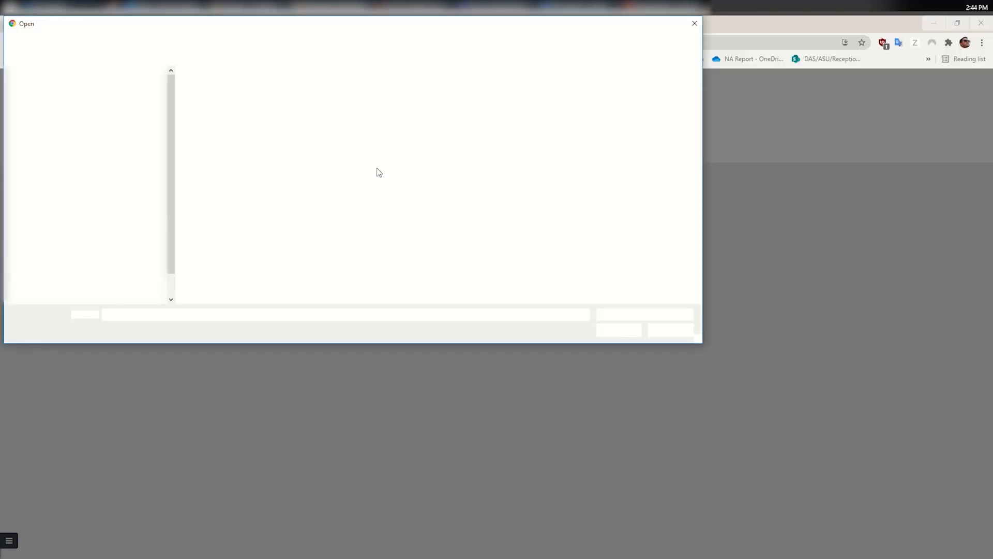
{"action": "double_click", "coordinate": [211, 101]}
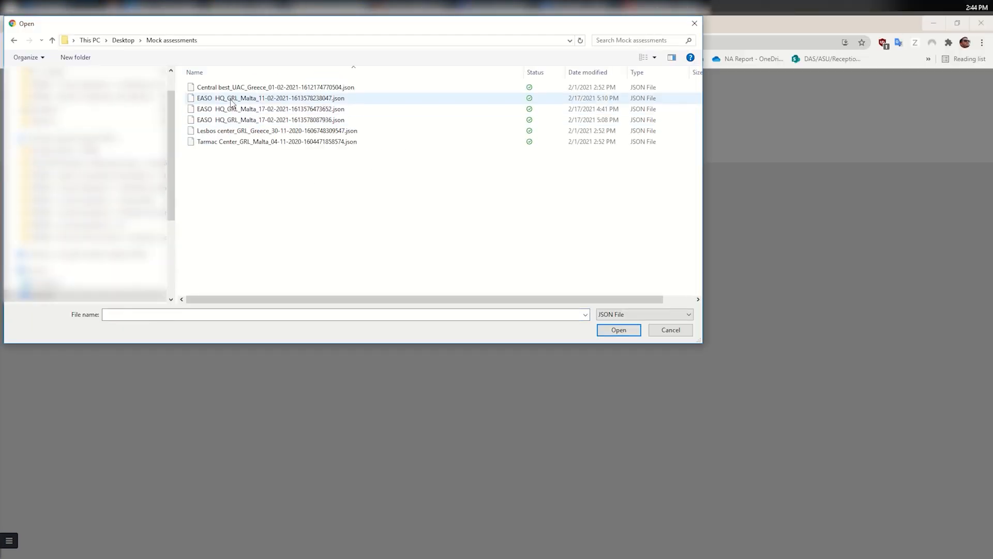
{"action": "left_click", "coordinate": [232, 100]}
{"action": "left_click", "coordinate": [236, 111], "text": "ctrl"}
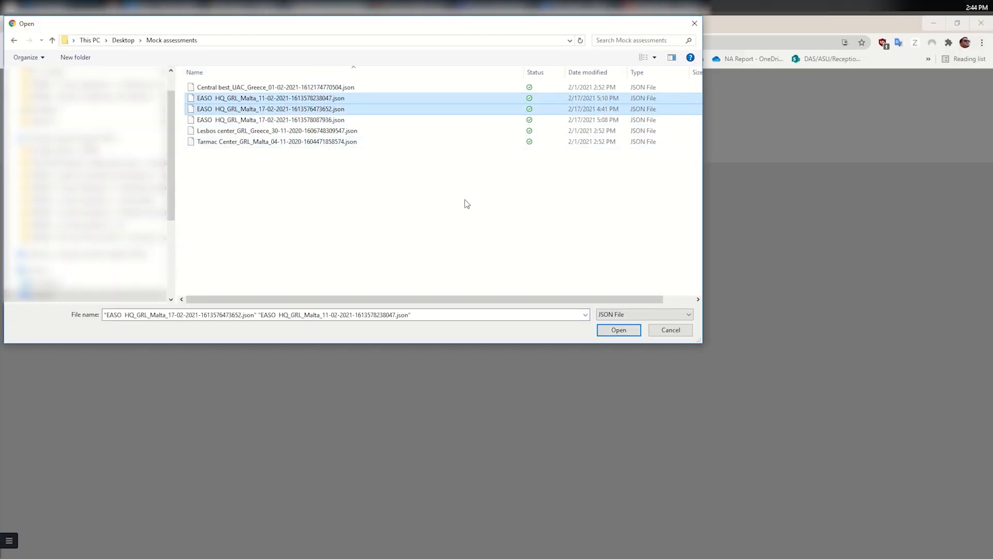
{"action": "left_click", "coordinate": [612, 329]}
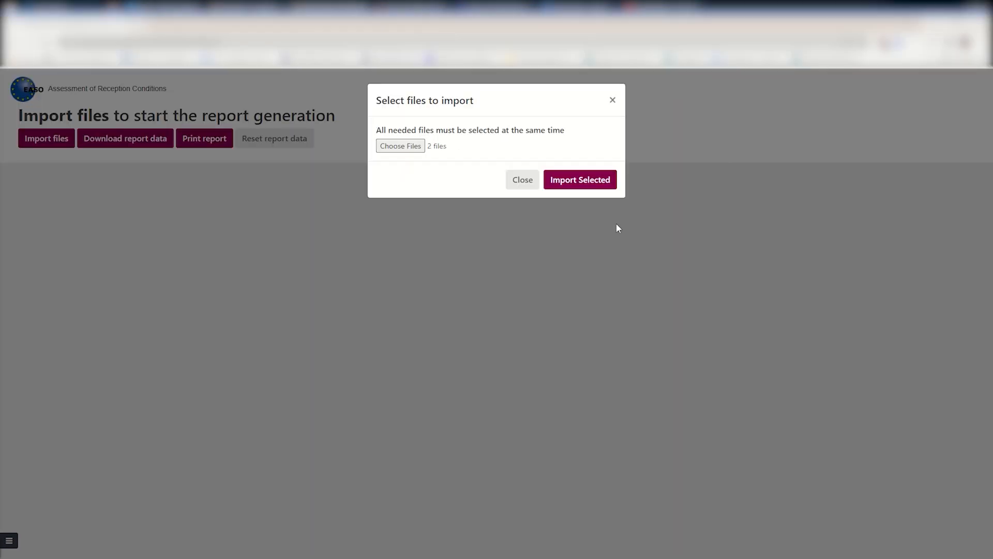
{"action": "left_click", "coordinate": [580, 181]}
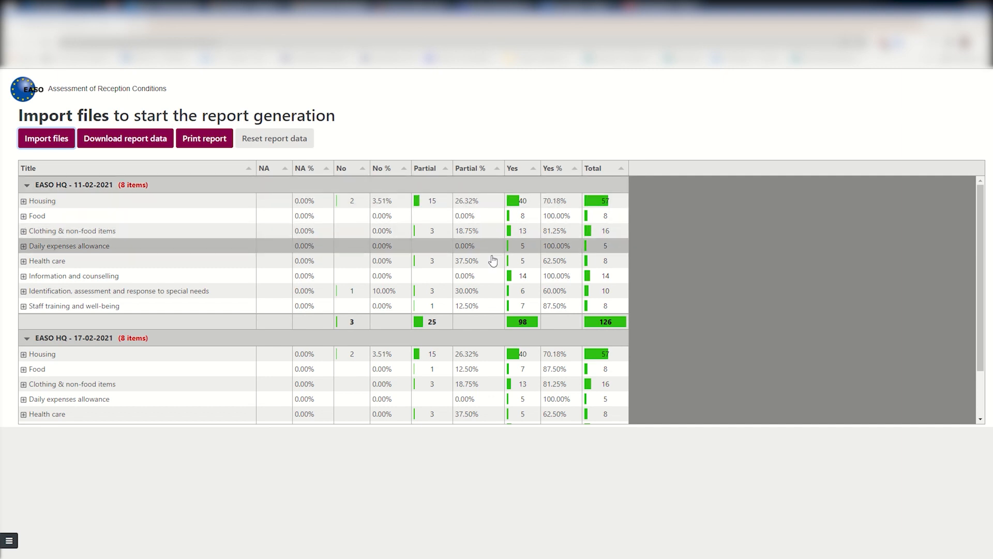
Expand the Housing section of both EASO HQ assessments in the aggregated table and compare their subsections.
{"action": "left_click", "coordinate": [25, 203]}
{"action": "scroll", "coordinate": [22, 336], "scroll_direction": "down", "scroll_amount": 3}
{"action": "left_click", "coordinate": [24, 295]}
{"action": "scroll", "coordinate": [103, 316], "scroll_direction": "up", "scroll_amount": 3}
{"action": "scroll", "coordinate": [114, 318], "scroll_direction": "down", "scroll_amount": 5}
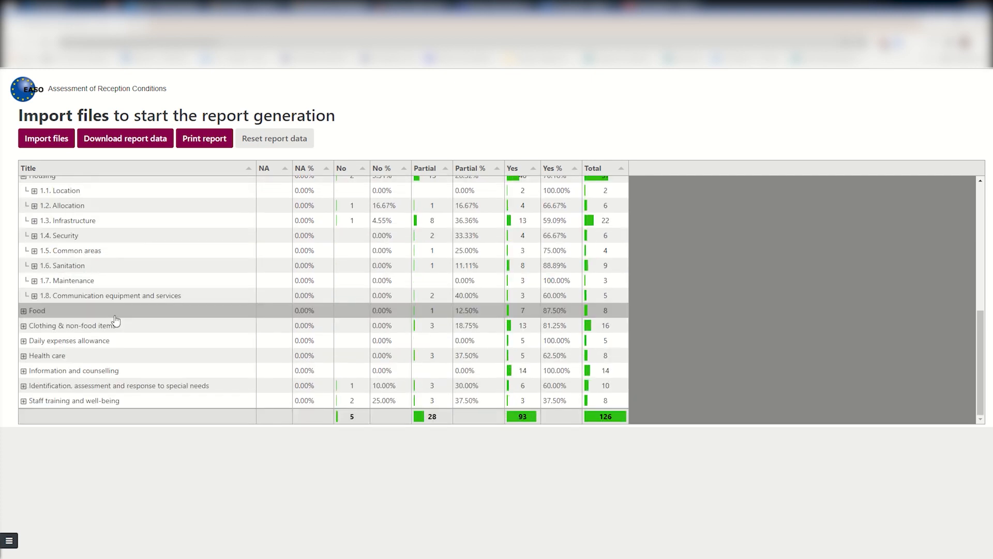
{"action": "scroll", "coordinate": [62, 321], "scroll_direction": "up", "scroll_amount": 2}
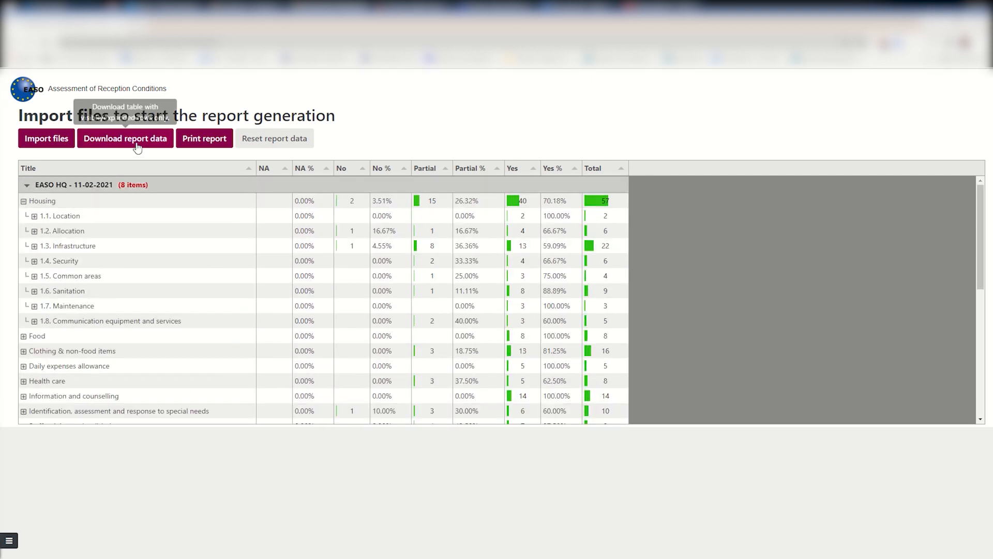